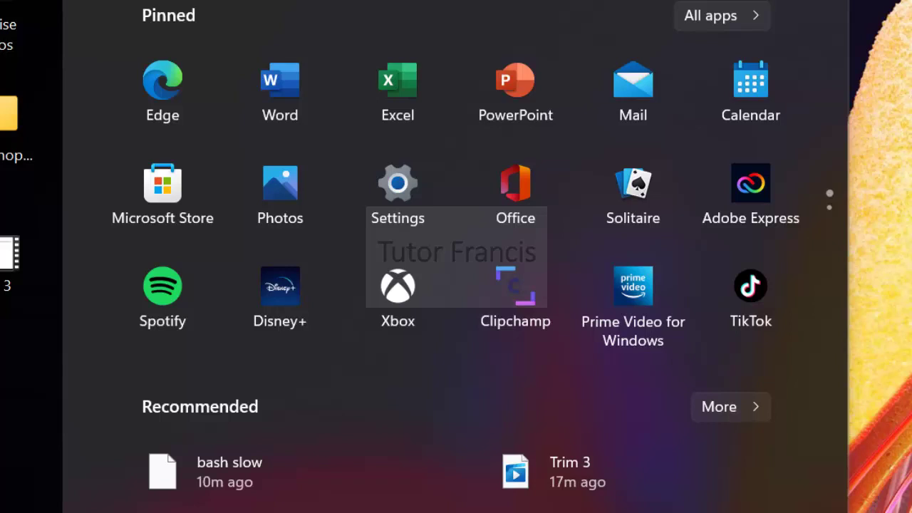
# Step: Open the Start menu's full app list and scroll down to Video Editor
pyautogui.click(712, 17)
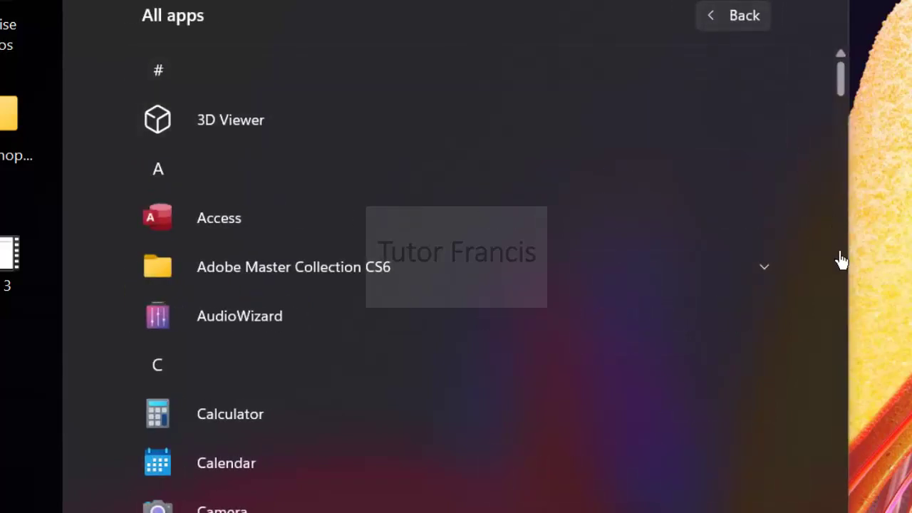
pyautogui.scroll(-5, 841, 260)
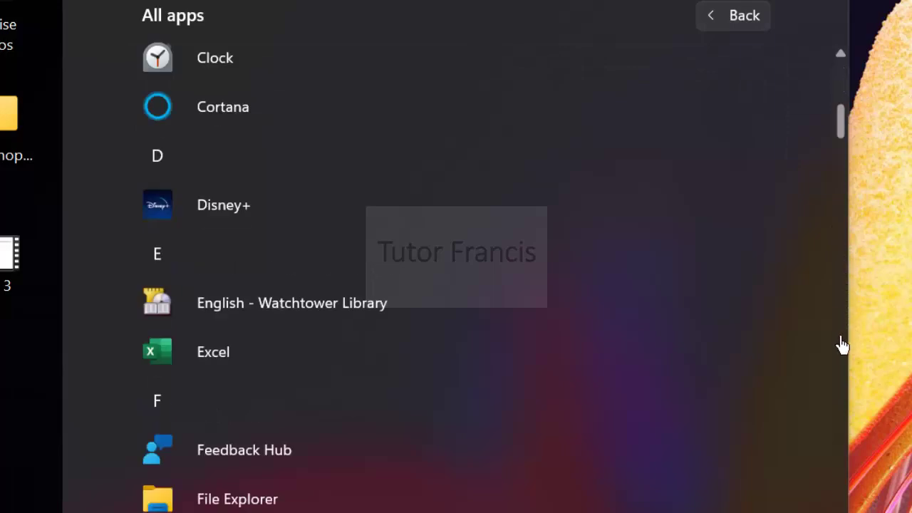
pyautogui.scroll(-5, 842, 342)
pyautogui.scroll(-5, 842, 344)
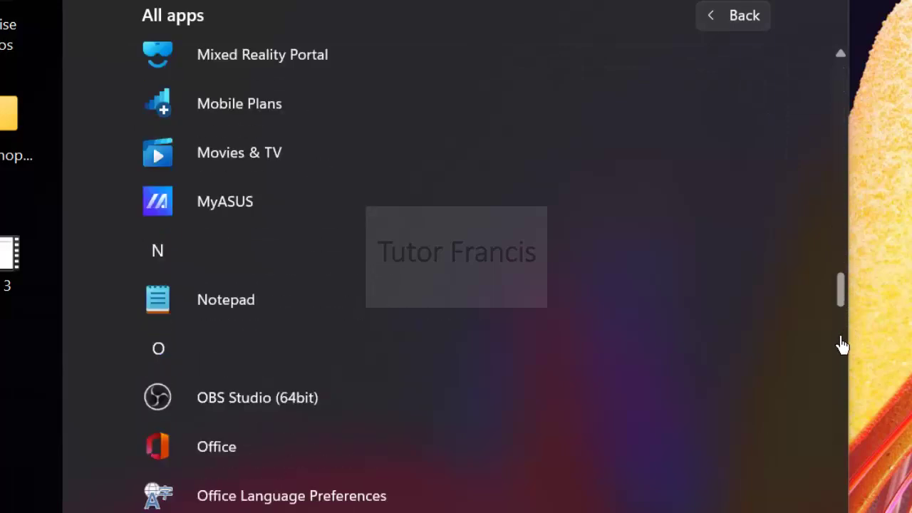
pyautogui.scroll(-5, 848, 366)
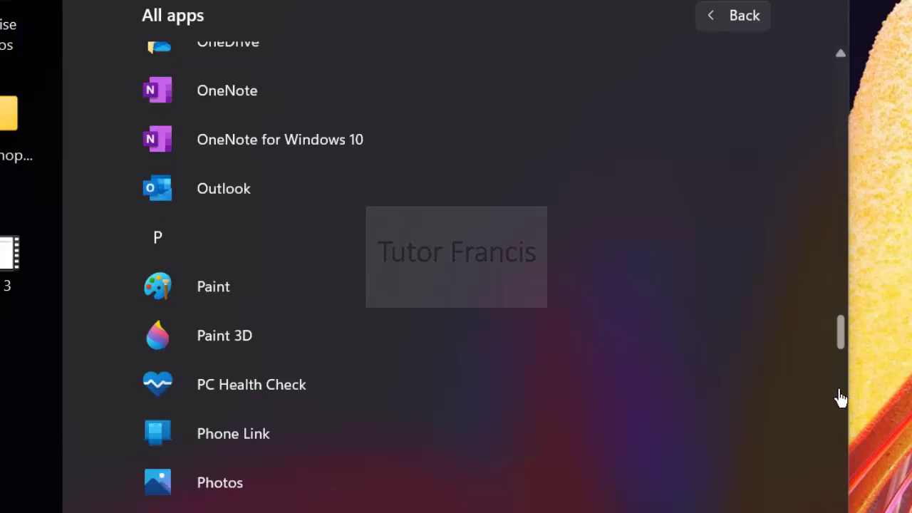
pyautogui.scroll(-5, 841, 397)
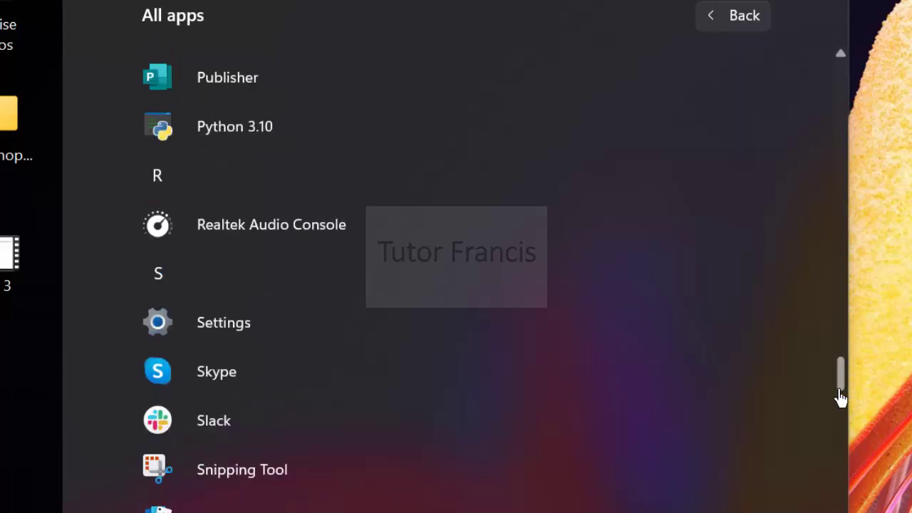
pyautogui.scroll(-5, 839, 428)
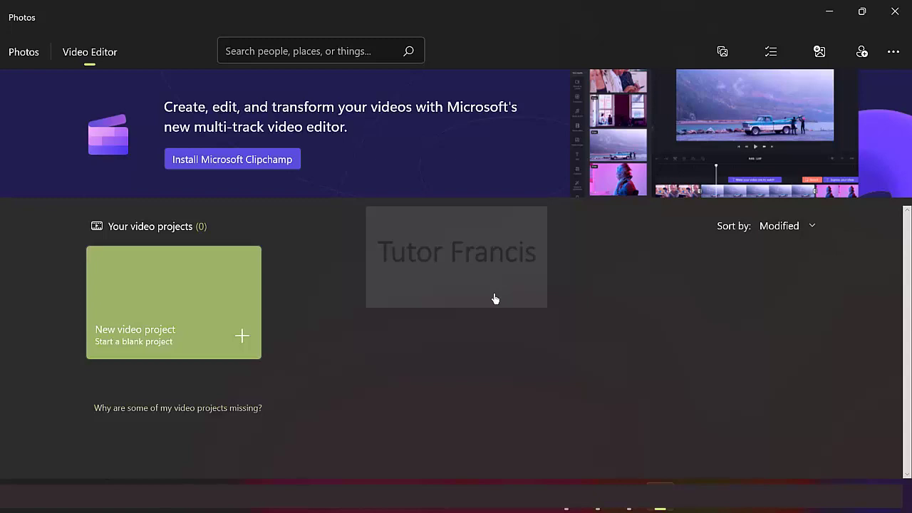
# Step: Create a new blank video project named 'Merge video'
pyautogui.click(229, 337)
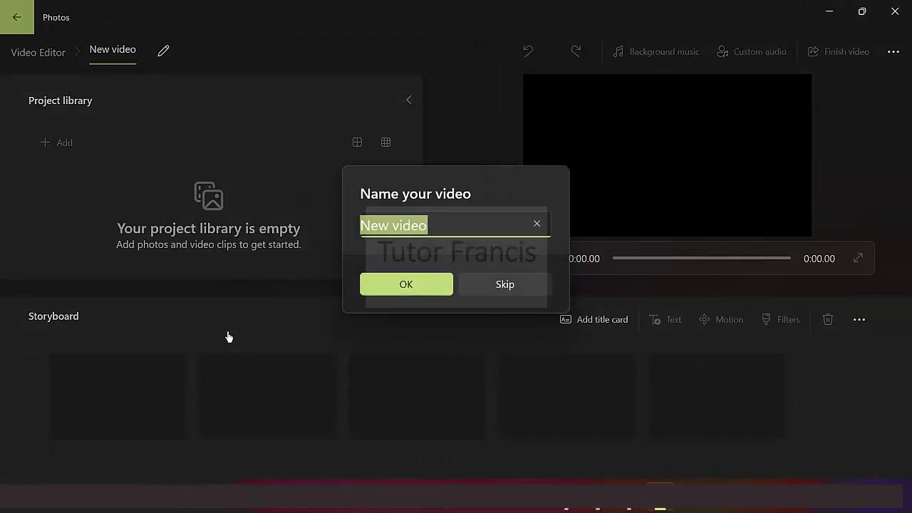
pyautogui.write('Merge video')
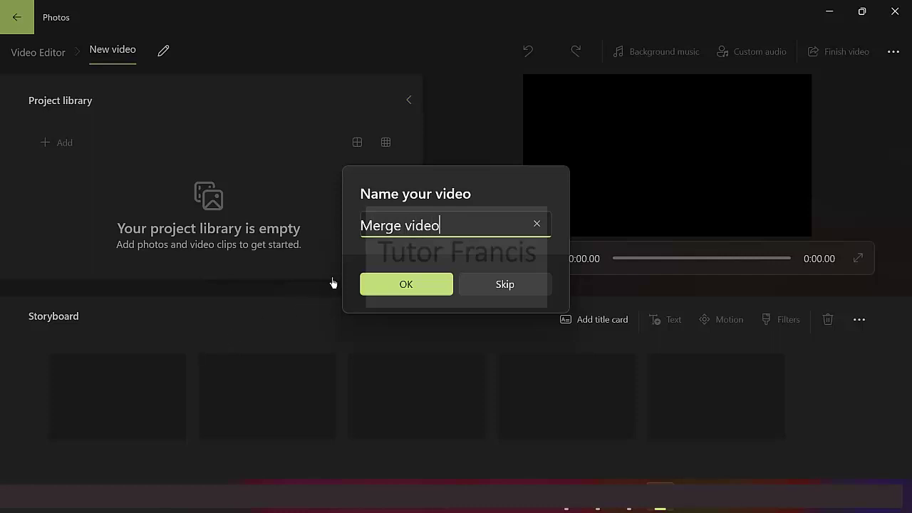
pyautogui.click(380, 289)
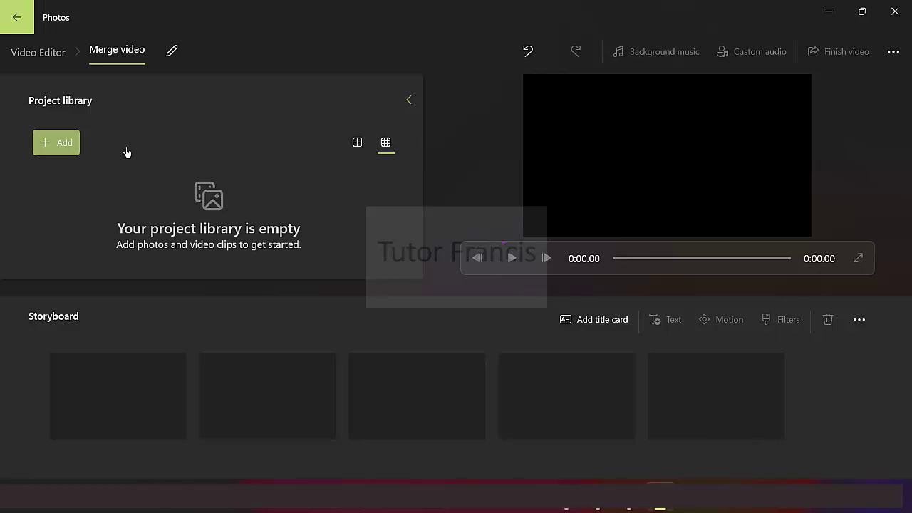
# Step: Import Trim 1 from the Desktop and drag it into the first storyboard slot
pyautogui.click(60, 146)
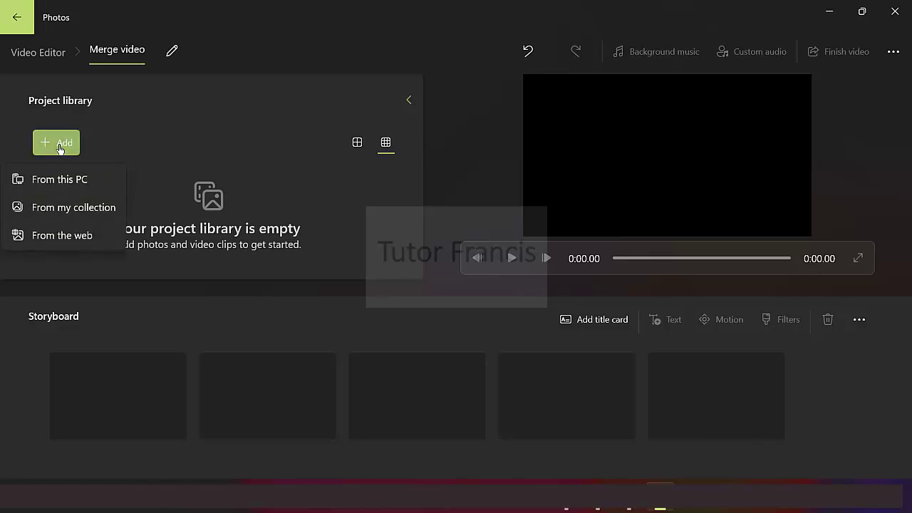
pyautogui.click(49, 187)
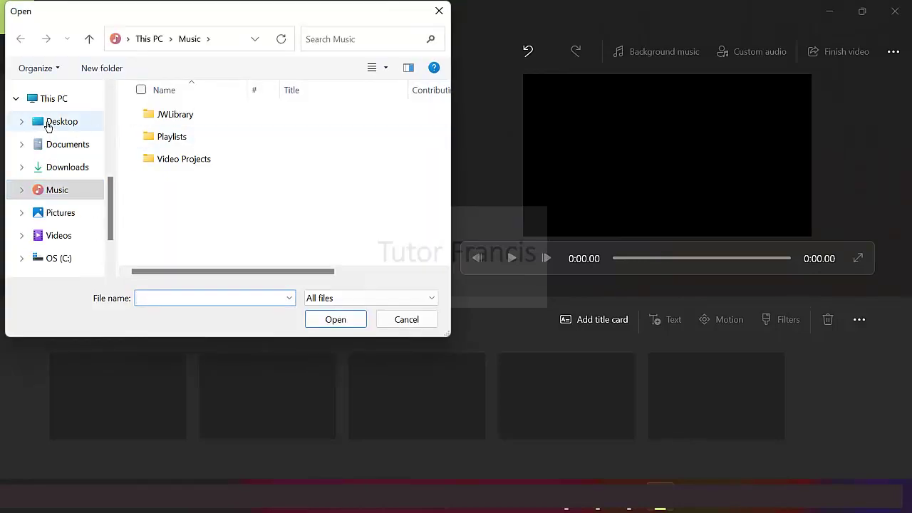
pyautogui.click(48, 124)
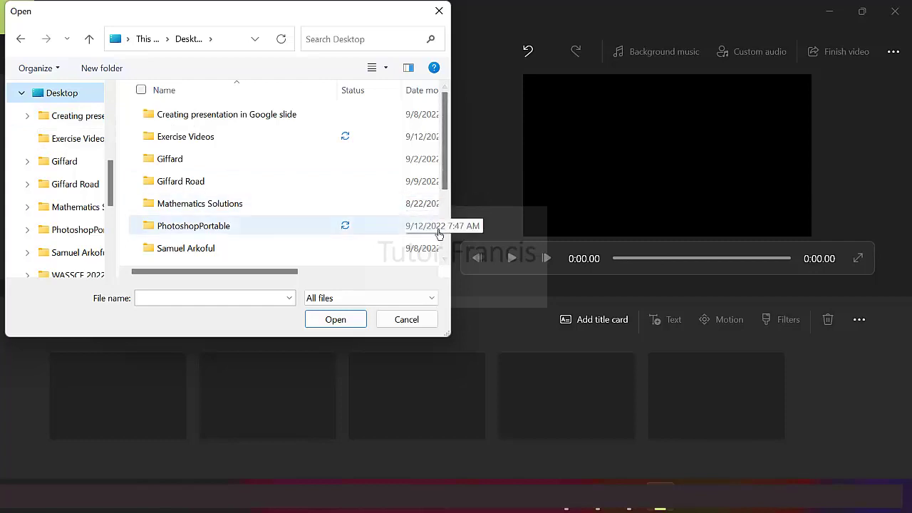
pyautogui.scroll(-2, 427, 214)
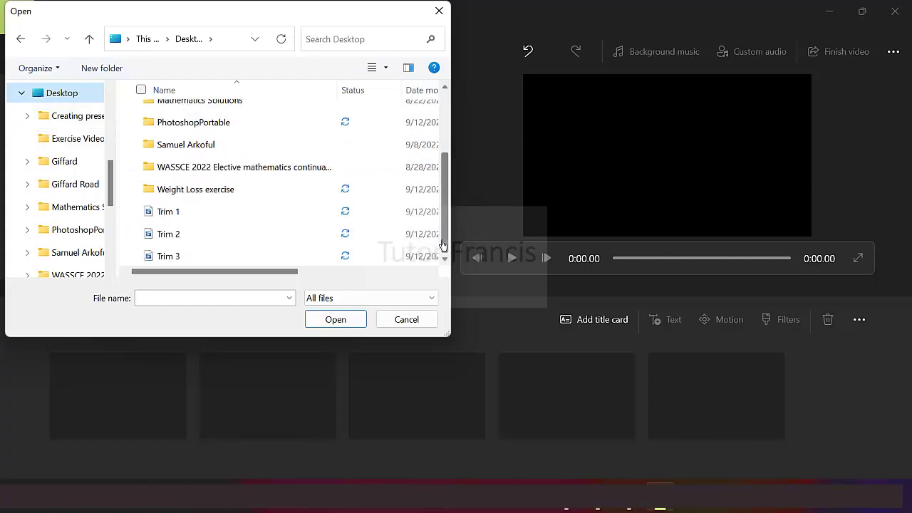
pyautogui.doubleClick(235, 214)
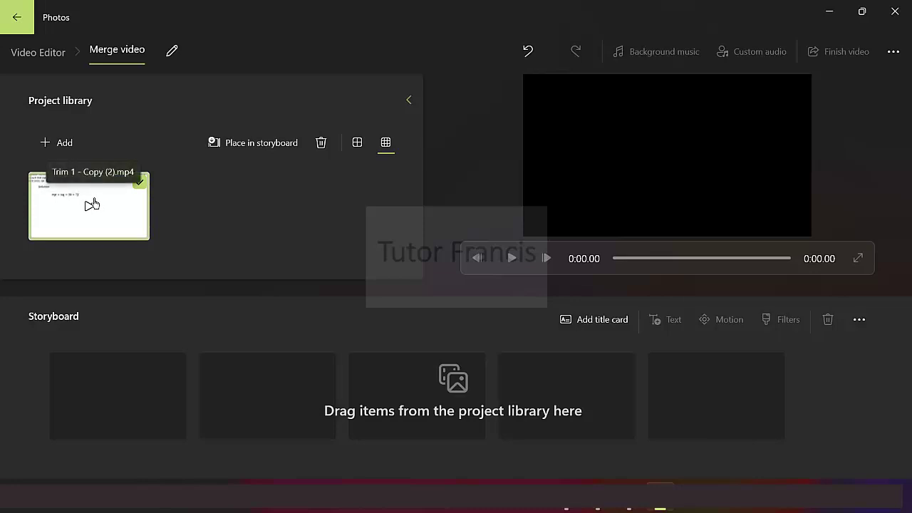
pyautogui.moveTo(93, 205); pyautogui.dragTo(142, 412)
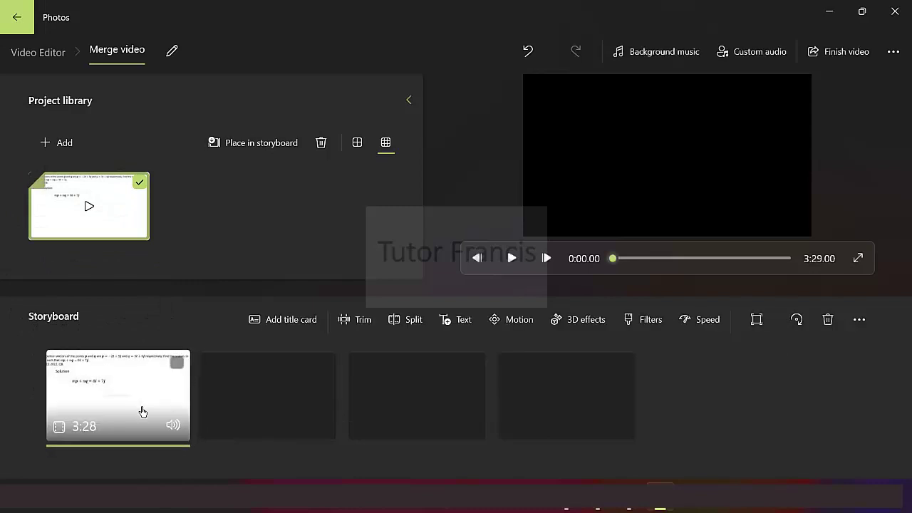
# Step: Import Trim 3 from the Desktop and place it after the first storyboard clip
pyautogui.click(46, 146)
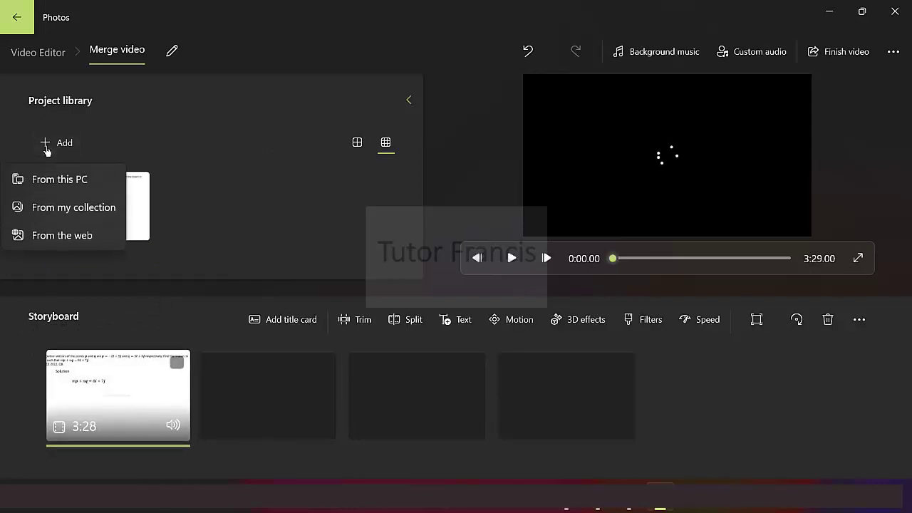
pyautogui.click(57, 181)
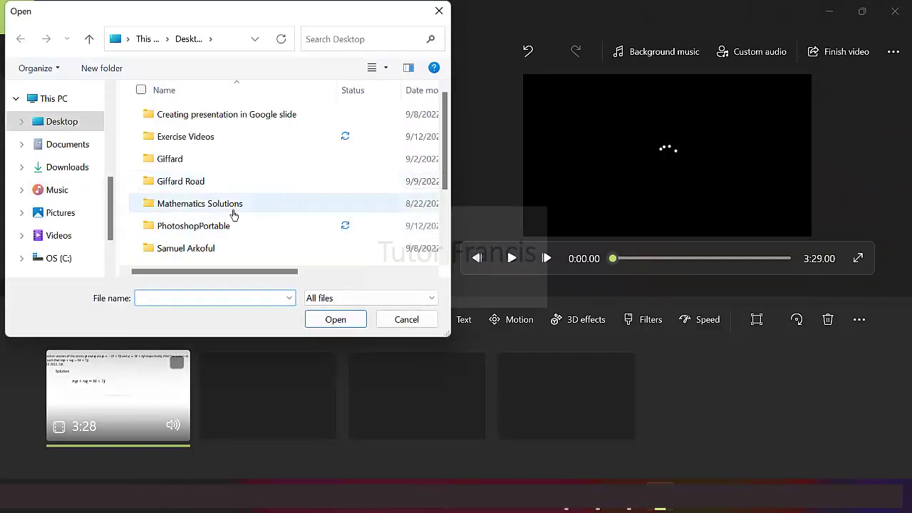
pyautogui.scroll(-2, 446, 237)
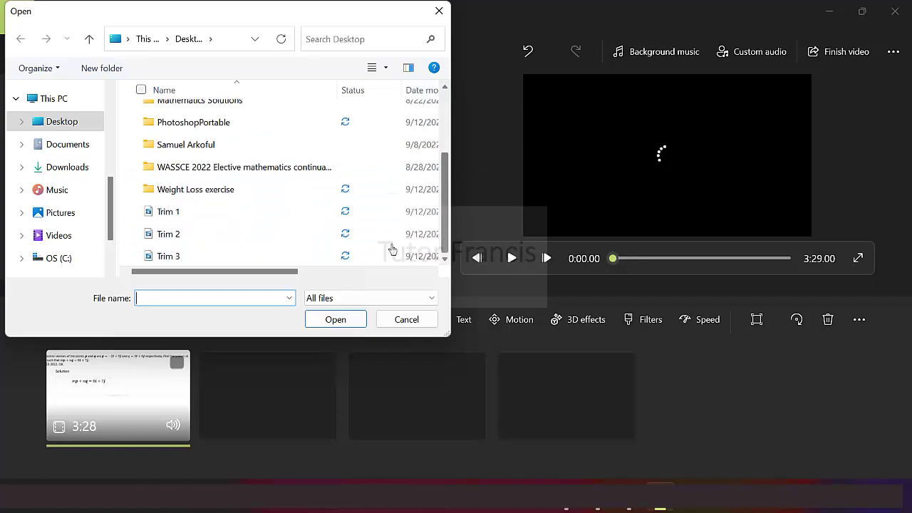
pyautogui.doubleClick(221, 258)
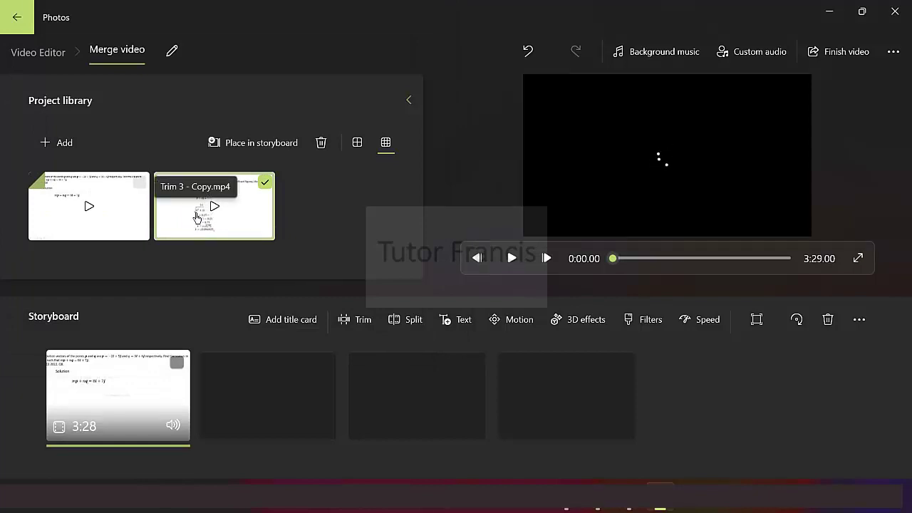
pyautogui.moveTo(198, 217); pyautogui.dragTo(300, 427)
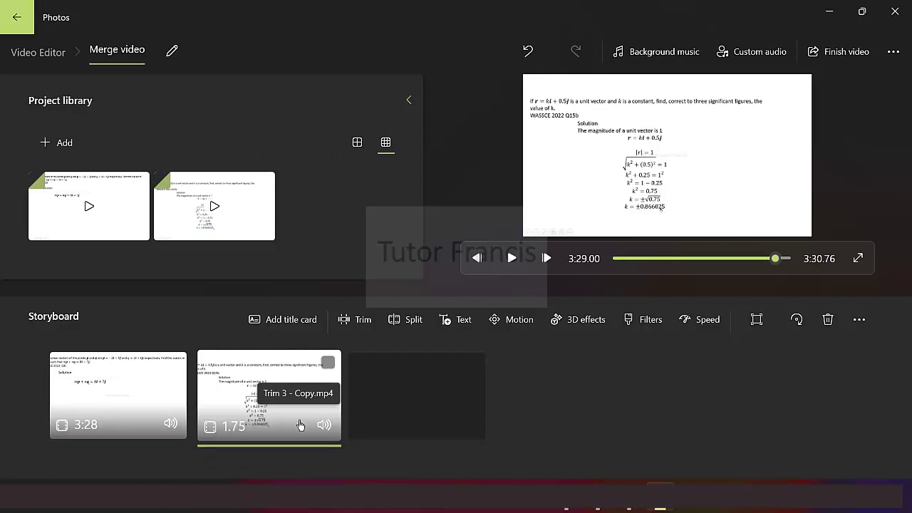
# Step: Preview the 3:28 clip and the 1.75-second clip on the storyboard
pyautogui.click(177, 407)
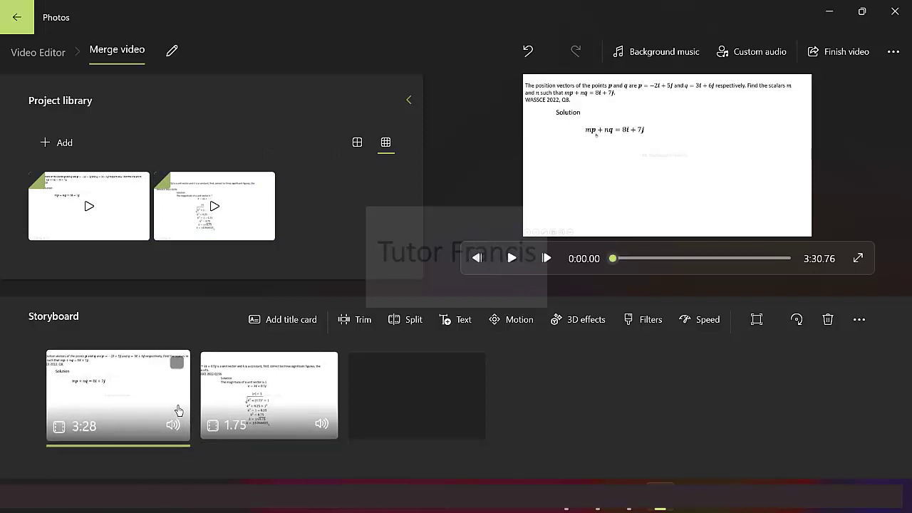
pyautogui.click(245, 417)
pyautogui.click(153, 406)
pyautogui.click(227, 409)
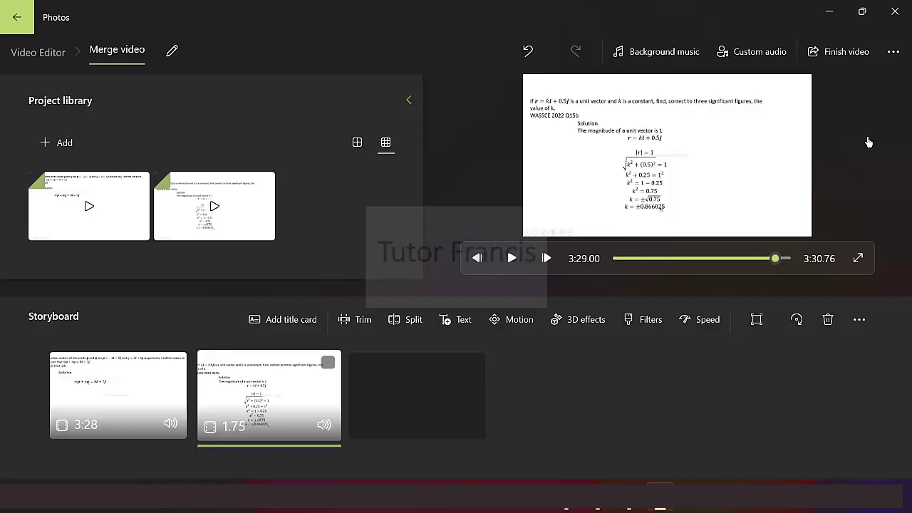
# Step: Insert a title card after the first clip and cut the extra third card
pyautogui.doubleClick(301, 325)
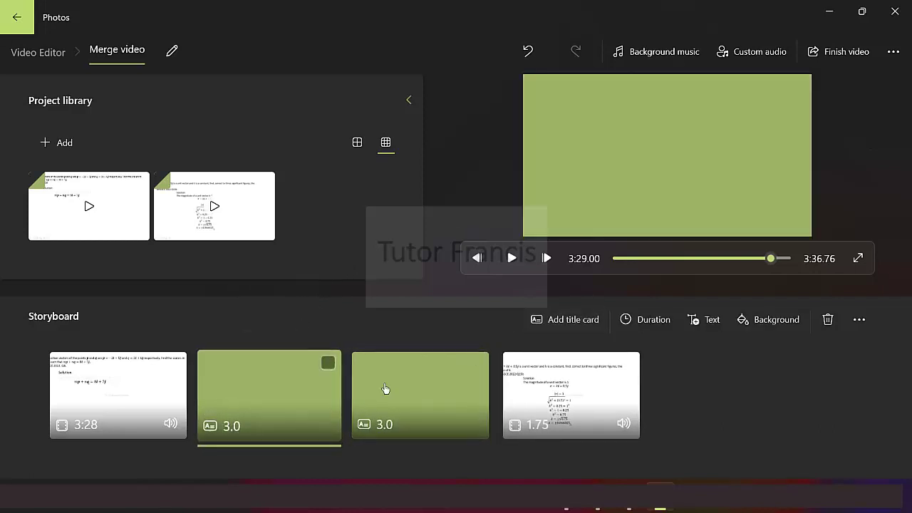
pyautogui.click(406, 401)
pyautogui.rightClick(408, 403)
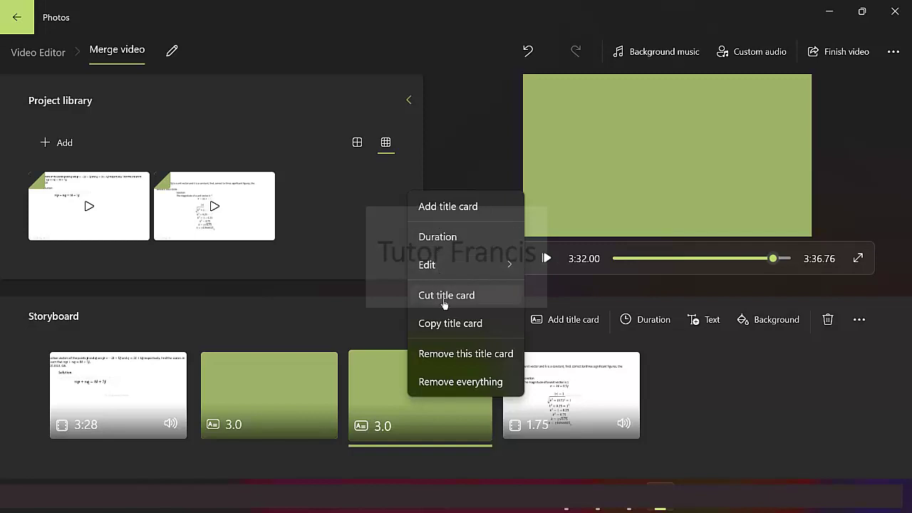
pyautogui.click(441, 354)
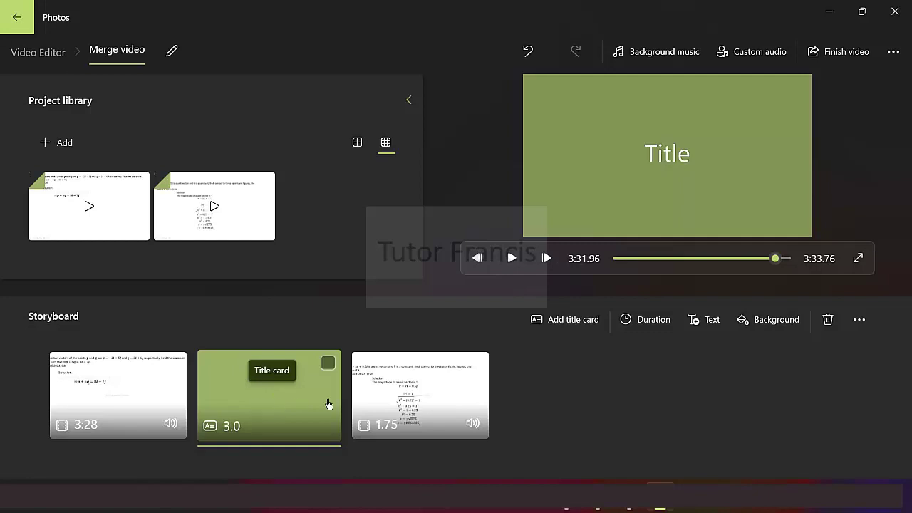
# Step: Change the title to 'My video Title goes here', apply the JOY style, and preview it
pyautogui.click(706, 322)
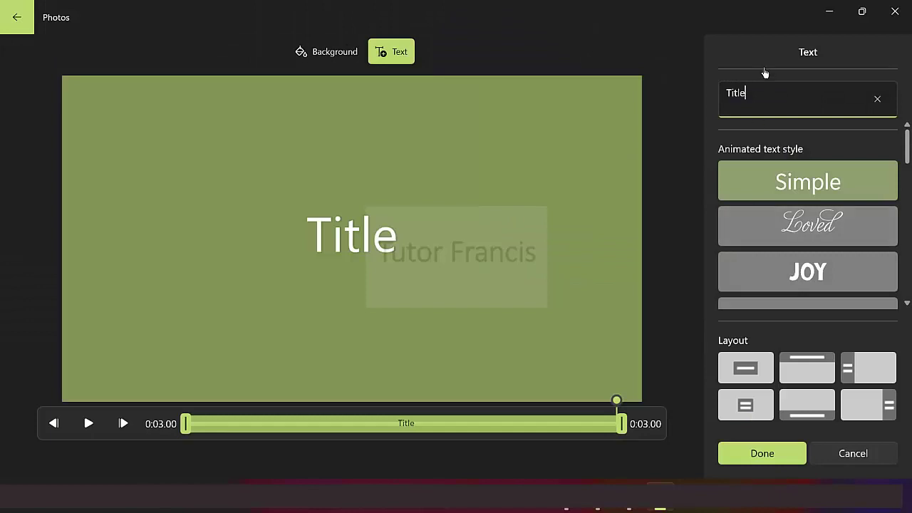
pyautogui.press('BackSpace')
pyautogui.press('BackSpace')
pyautogui.press('BackSpace')
pyautogui.press('BackSpace')
pyautogui.press('BackSpace')
pyautogui.write('My ')
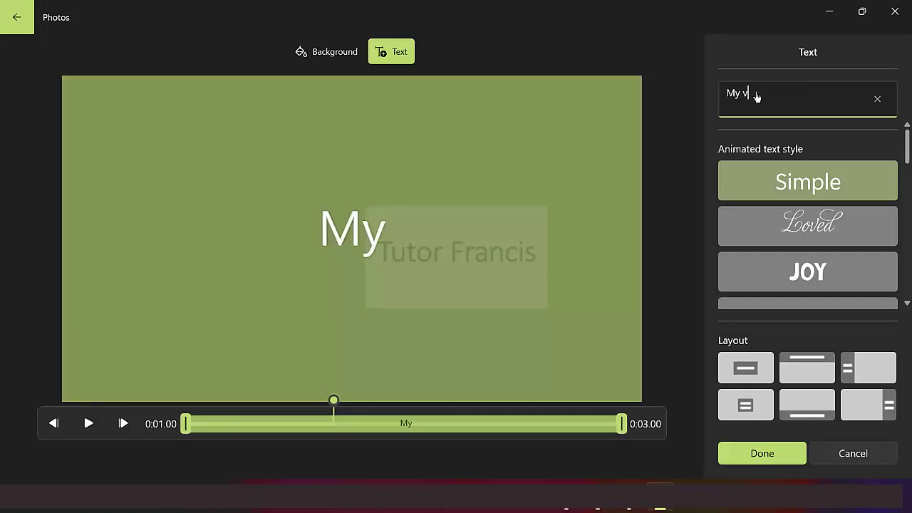
pyautogui.write('video ')
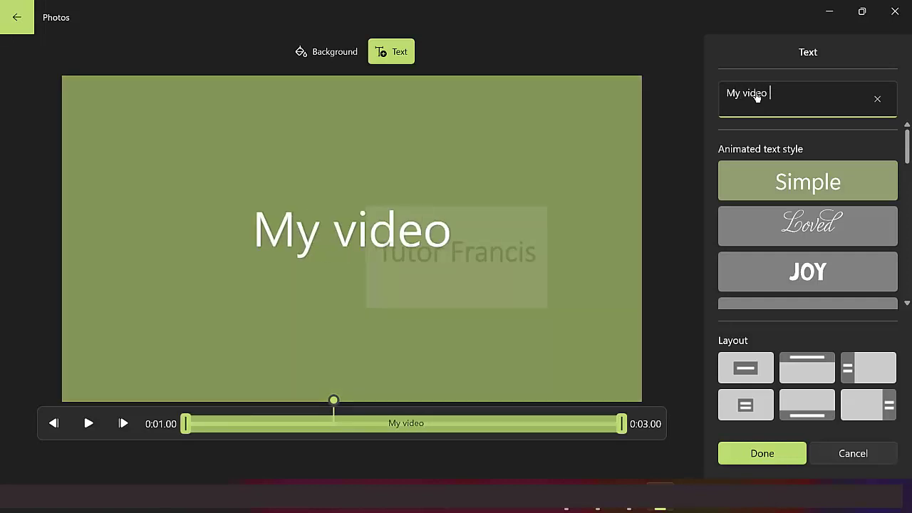
pyautogui.write('Ti')
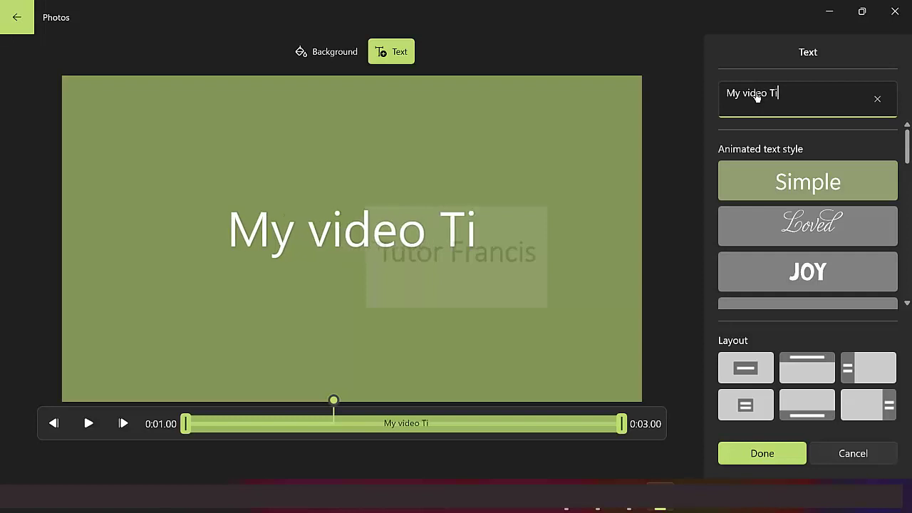
pyautogui.write('tl')
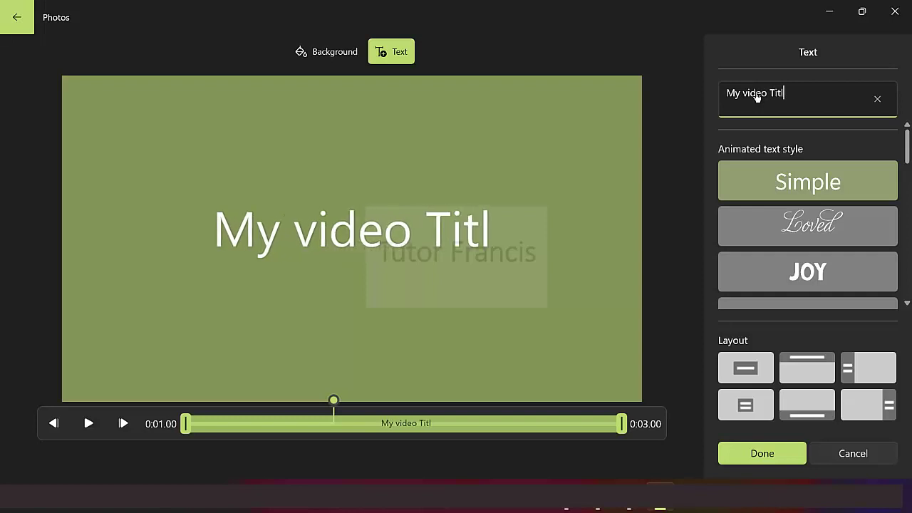
pyautogui.write('le')
pyautogui.press('BackSpace')
pyautogui.press('BackSpace')
pyautogui.write('e')
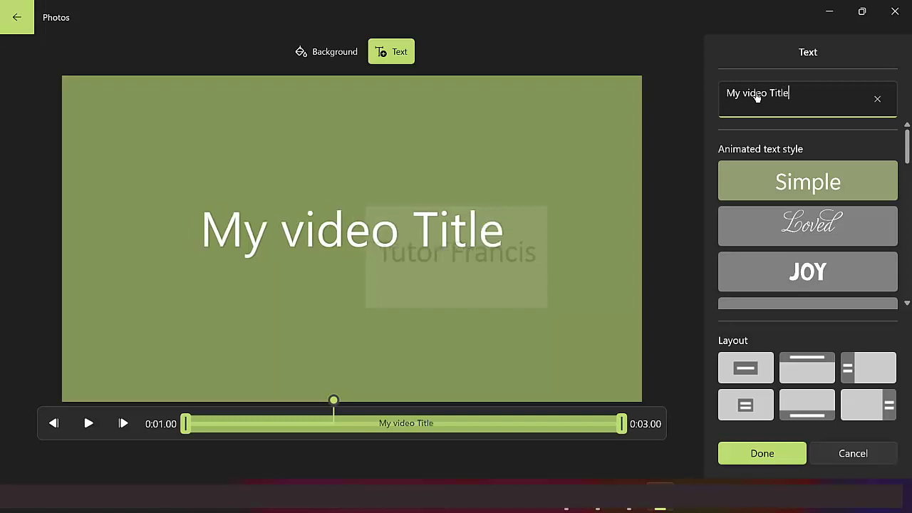
pyautogui.write(' goe')
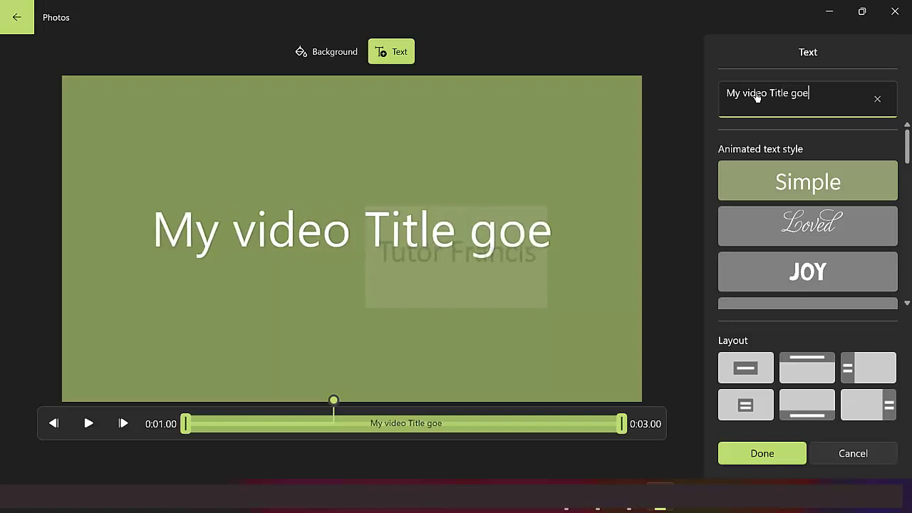
pyautogui.write('s here')
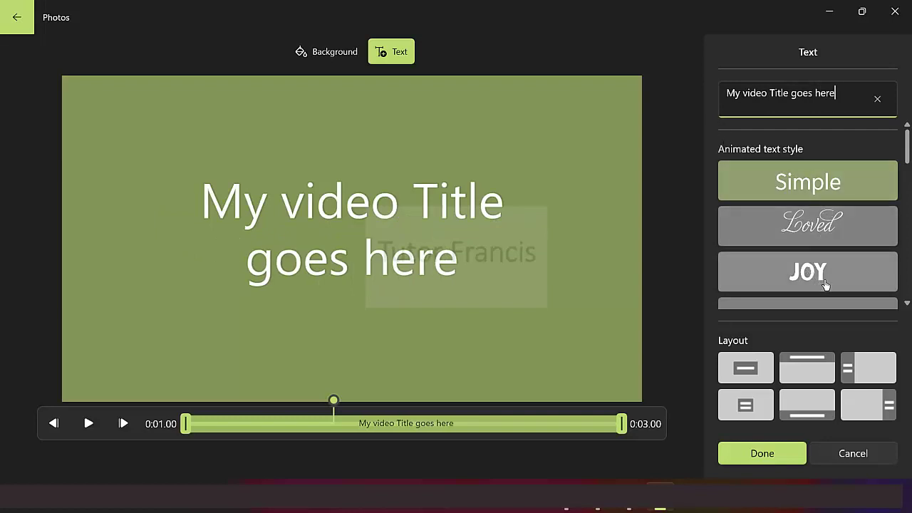
pyautogui.click(824, 284)
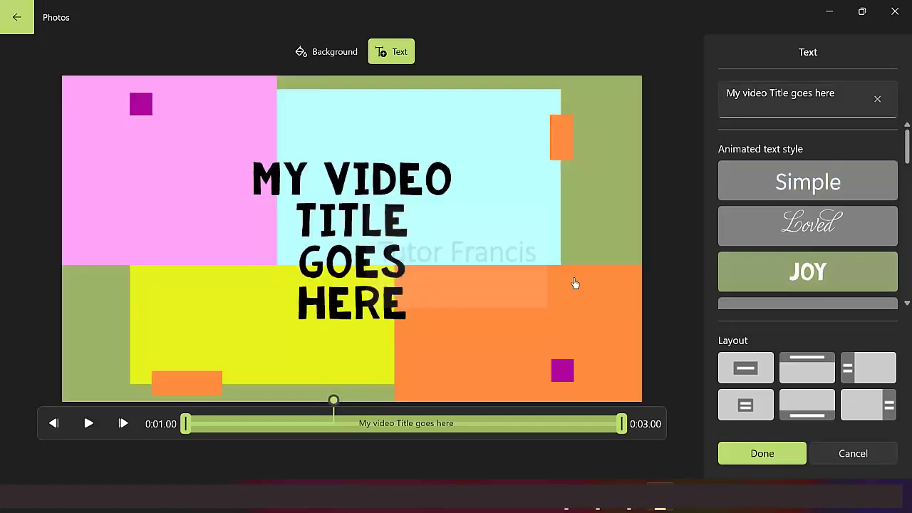
pyautogui.click(88, 423)
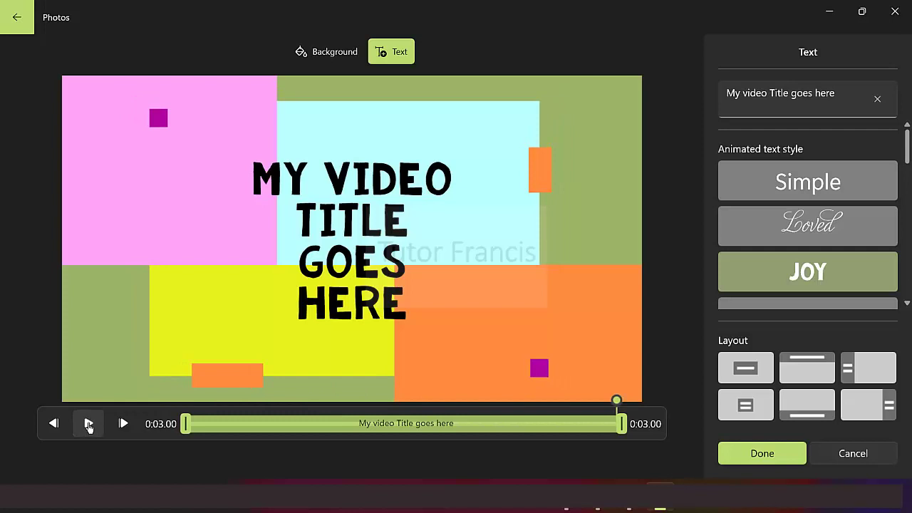
# Step: Confirm the title card and move it ahead of both clips on the storyboard
pyautogui.click(771, 456)
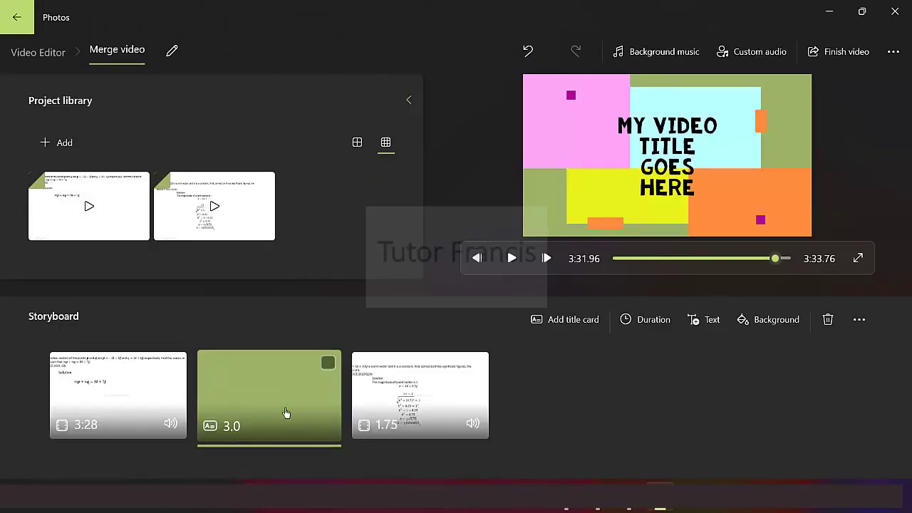
pyautogui.moveTo(280, 401); pyautogui.dragTo(106, 409)
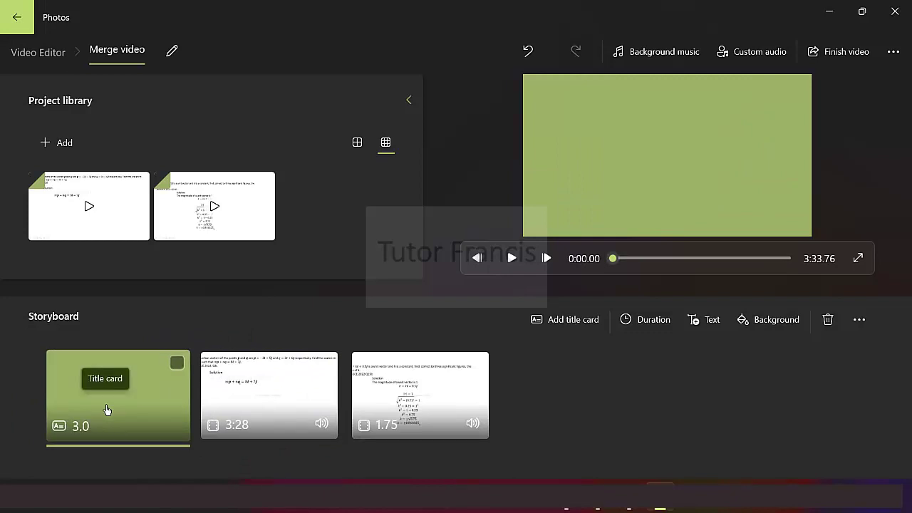
pyautogui.click(257, 385)
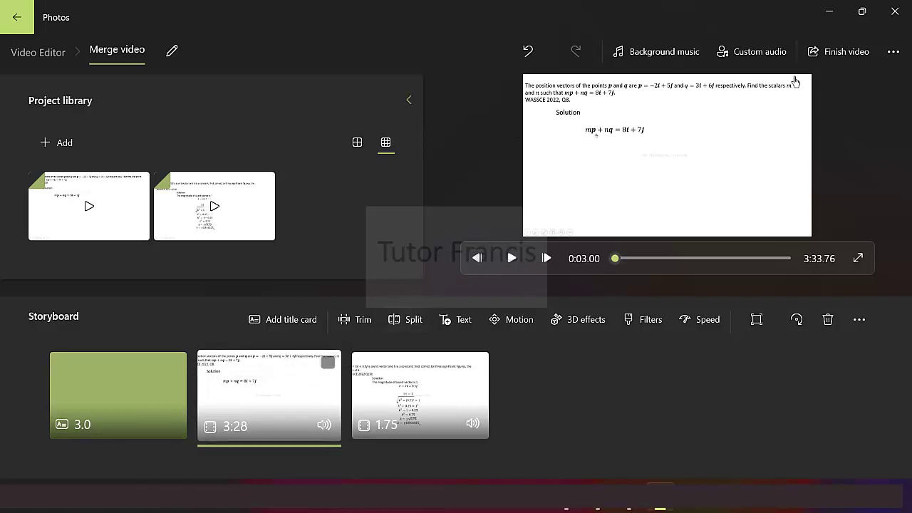
# Step: Add bash slow.mp3 from the Music folder as custom audio and play the preview
pyautogui.click(760, 52)
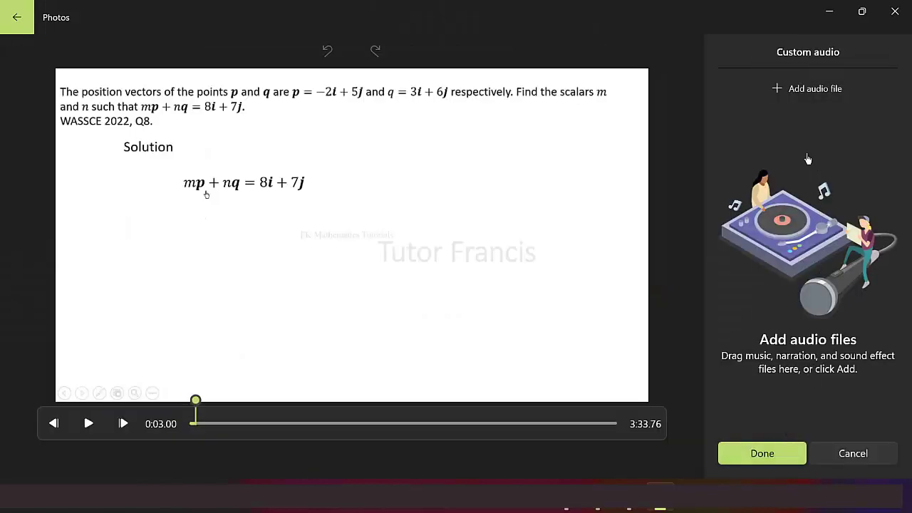
pyautogui.click(801, 93)
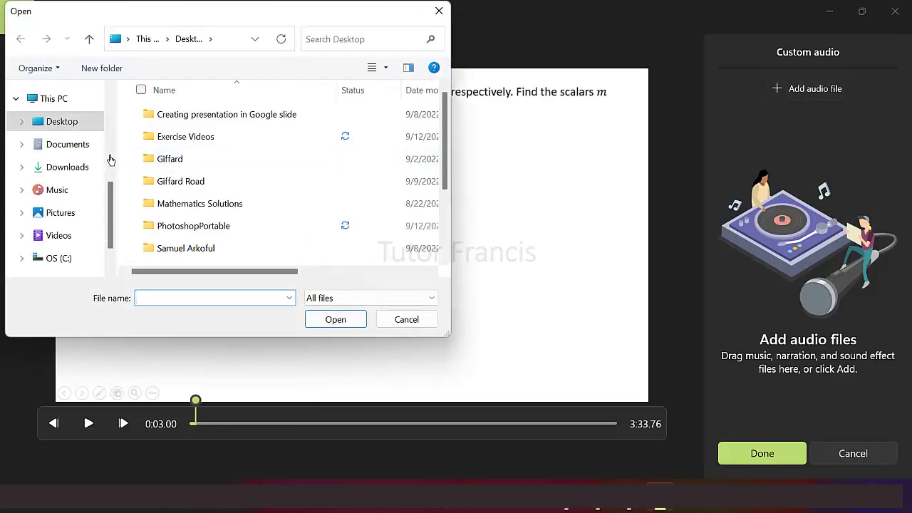
pyautogui.click(64, 190)
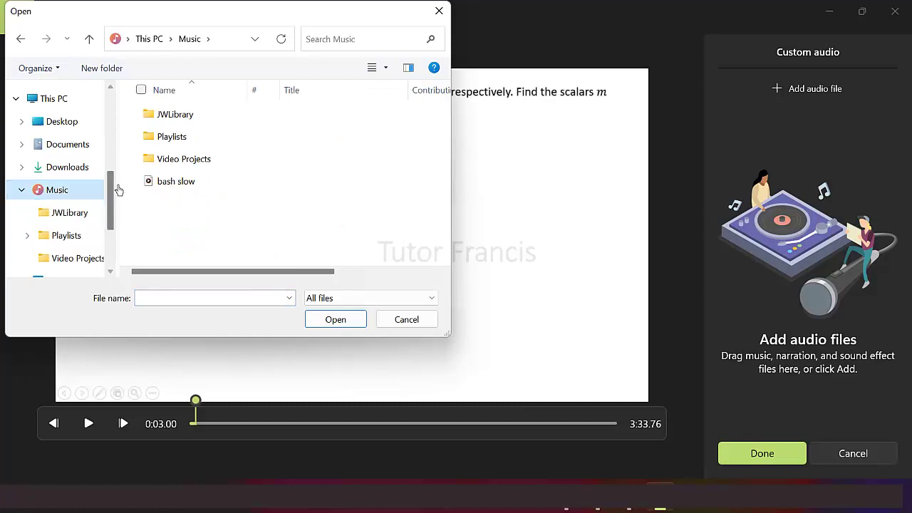
pyautogui.doubleClick(172, 184)
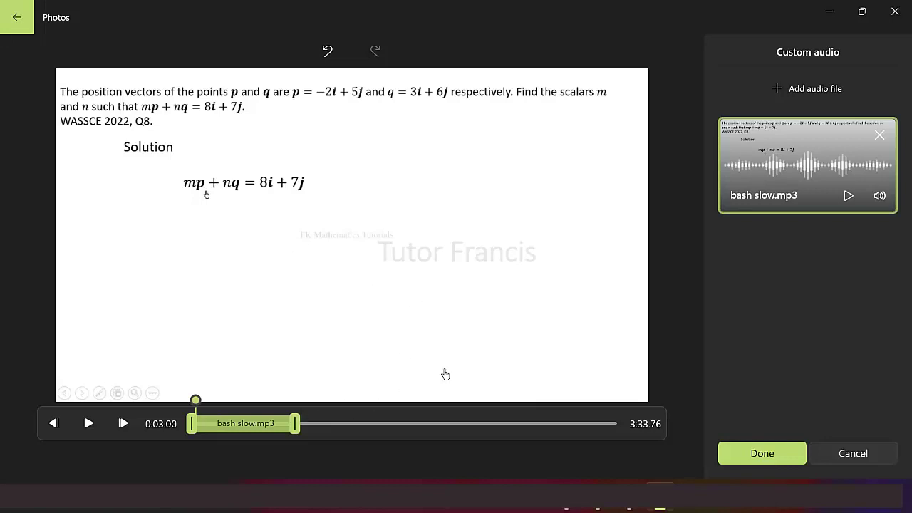
pyautogui.click(89, 424)
pyautogui.click(88, 425)
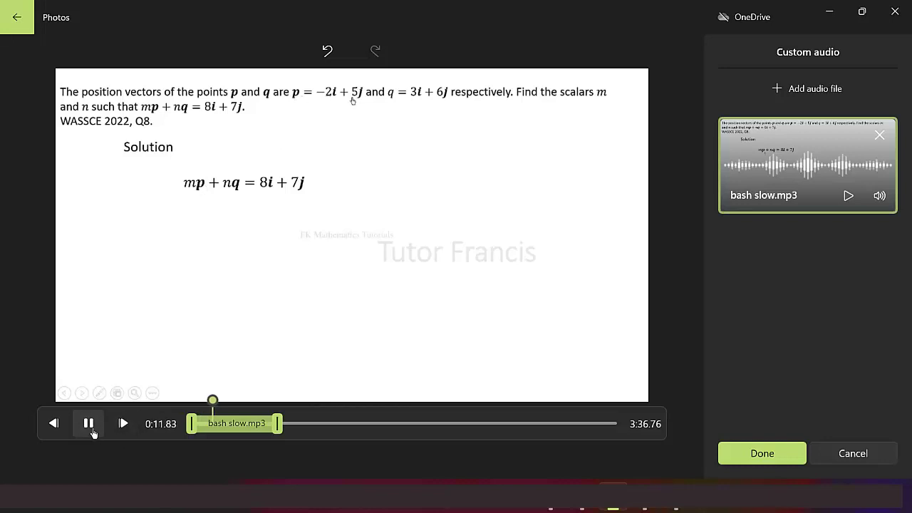
# Step: Add a second bash slow.mp3 track at about 1:34, preview it, and confirm
pyautogui.click(88, 423)
pyautogui.moveTo(213, 400); pyautogui.dragTo(378, 400)
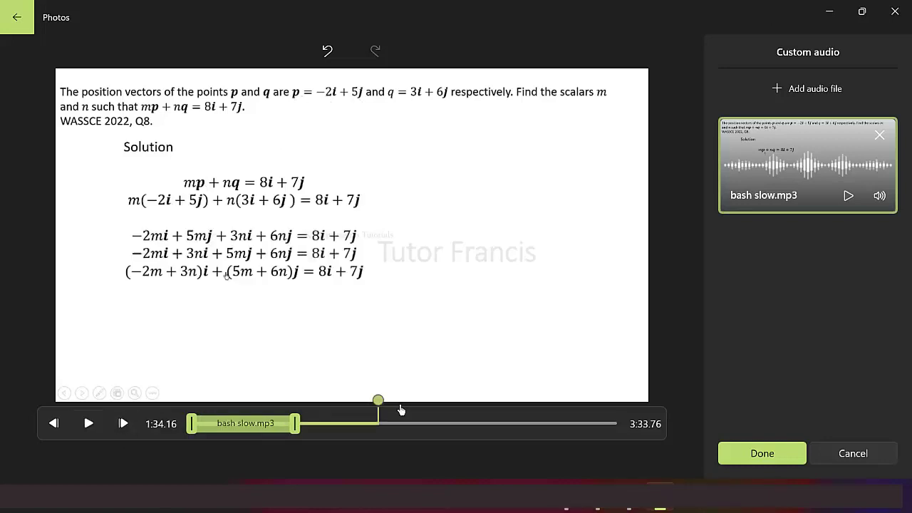
pyautogui.click(812, 90)
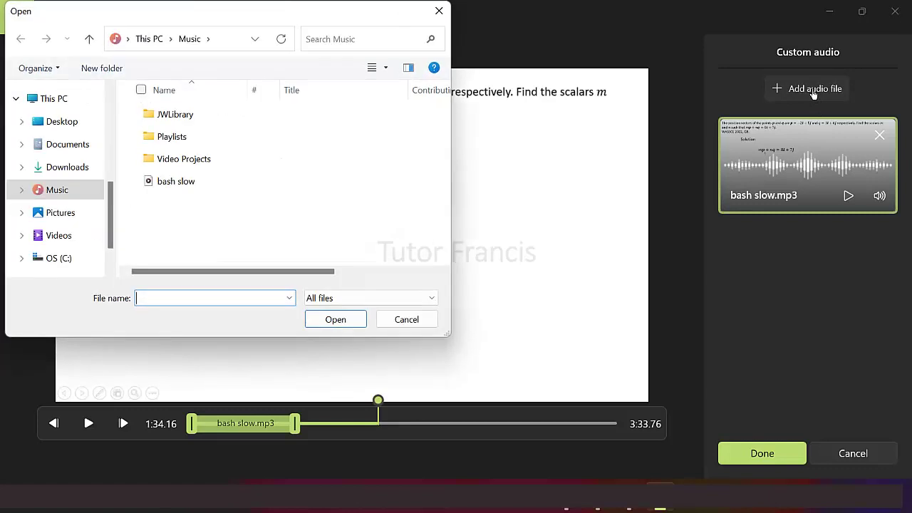
pyautogui.doubleClick(207, 187)
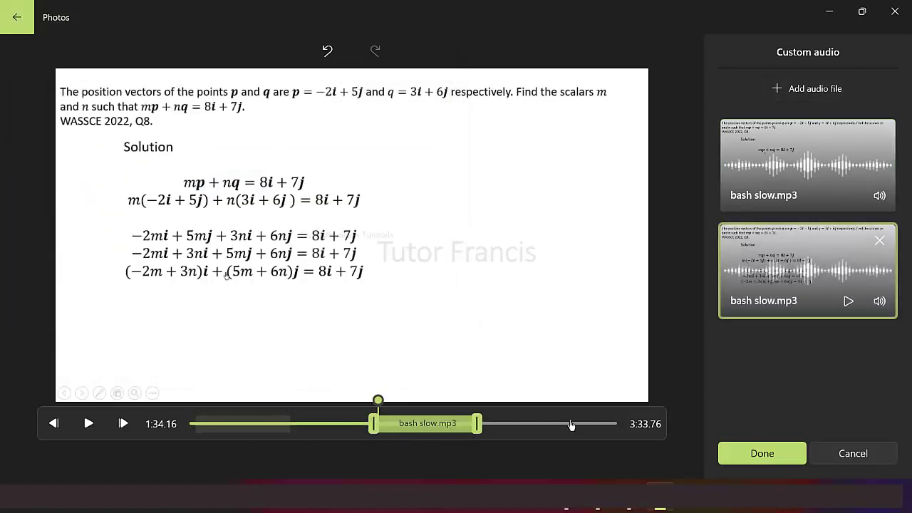
pyautogui.click(90, 424)
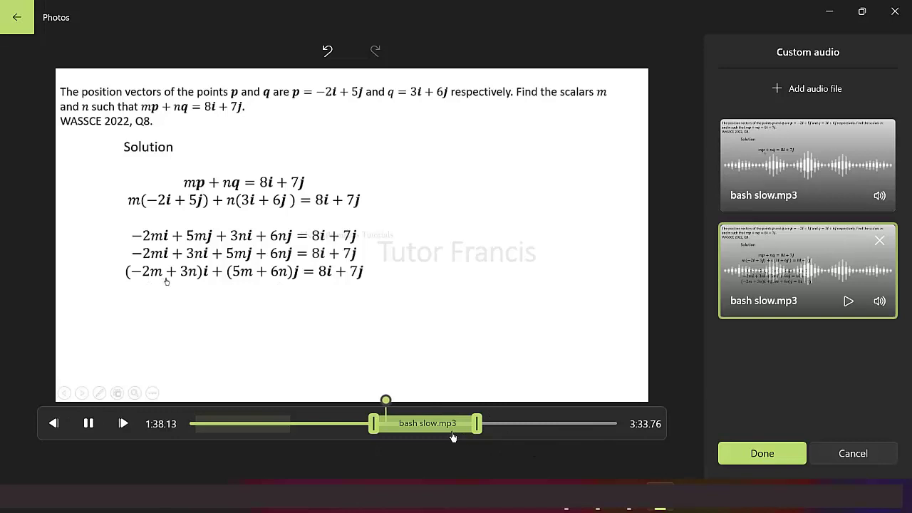
pyautogui.click(762, 454)
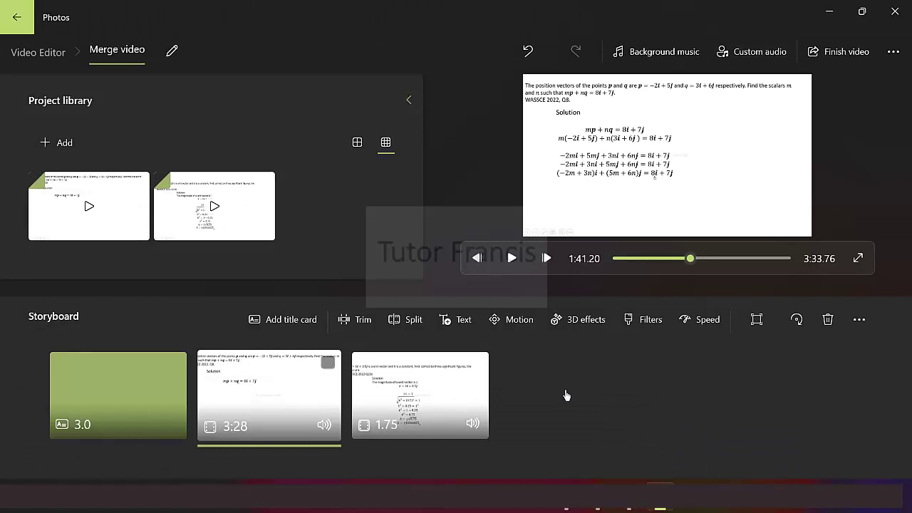
# Step: Type the 'More t' overlay text on the clip and apply the Loved style
pyautogui.click(463, 320)
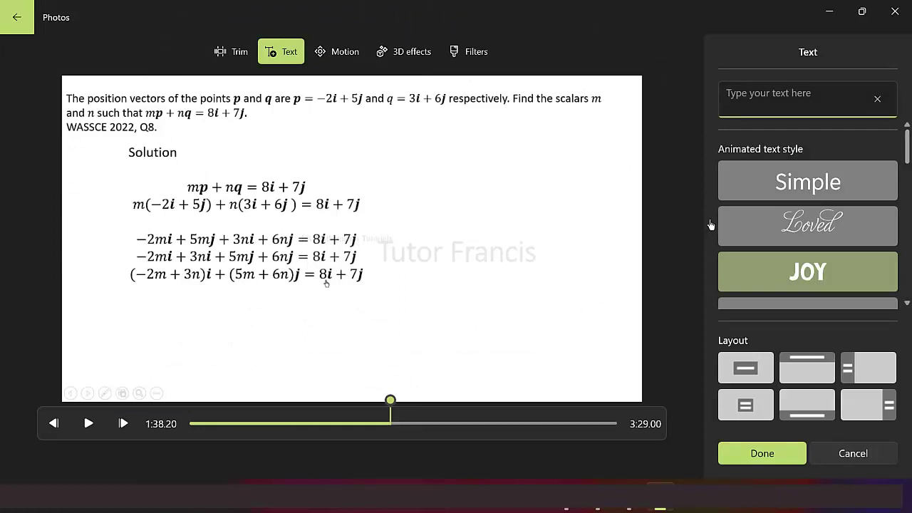
pyautogui.write('M')
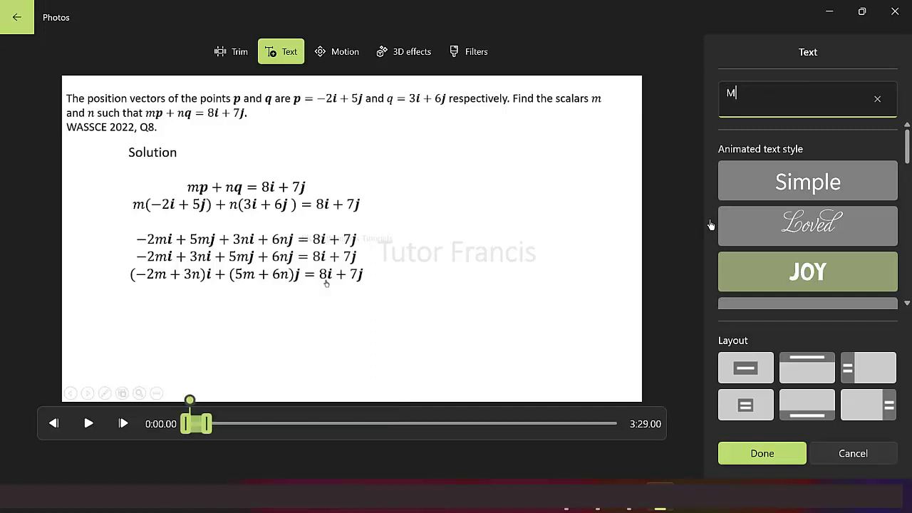
pyautogui.write('ore te')
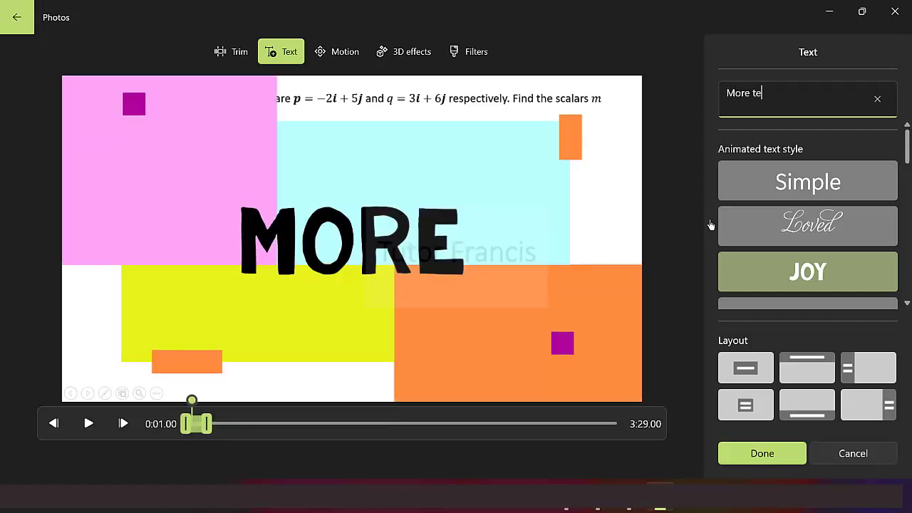
pyautogui.write('xt')
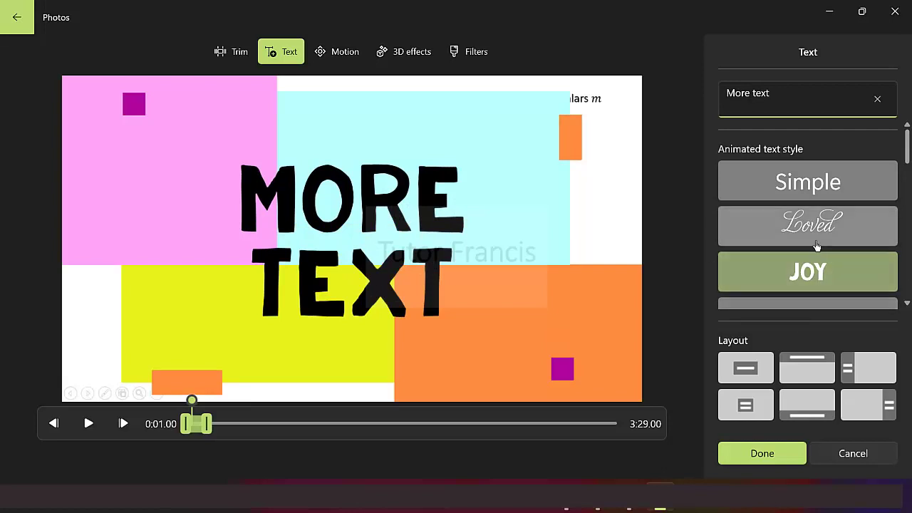
pyautogui.click(789, 228)
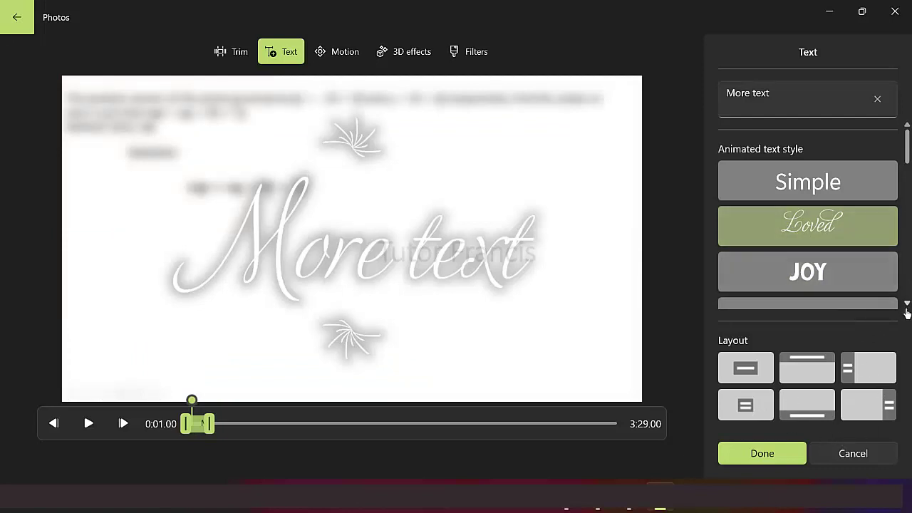
# Step: Lay out the overlay as a right-side top banner and confirm it on the clip
pyautogui.click(816, 385)
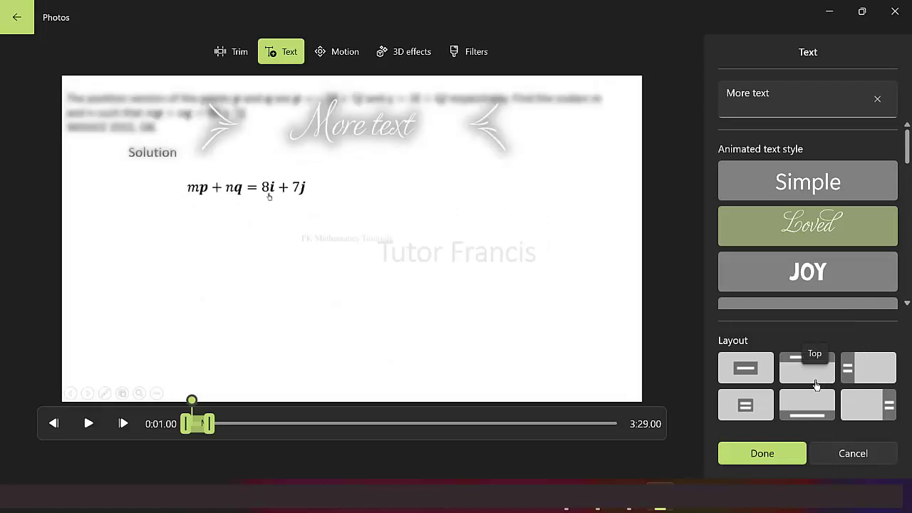
pyautogui.click(863, 409)
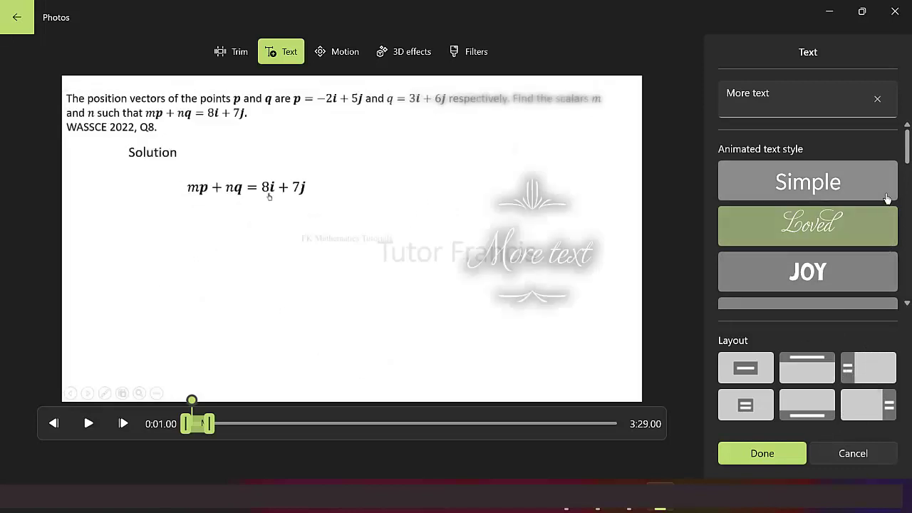
pyautogui.scroll(-3, 906, 146)
pyautogui.scroll(3, 906, 147)
pyautogui.moveTo(906, 148); pyautogui.dragTo(899, 134)
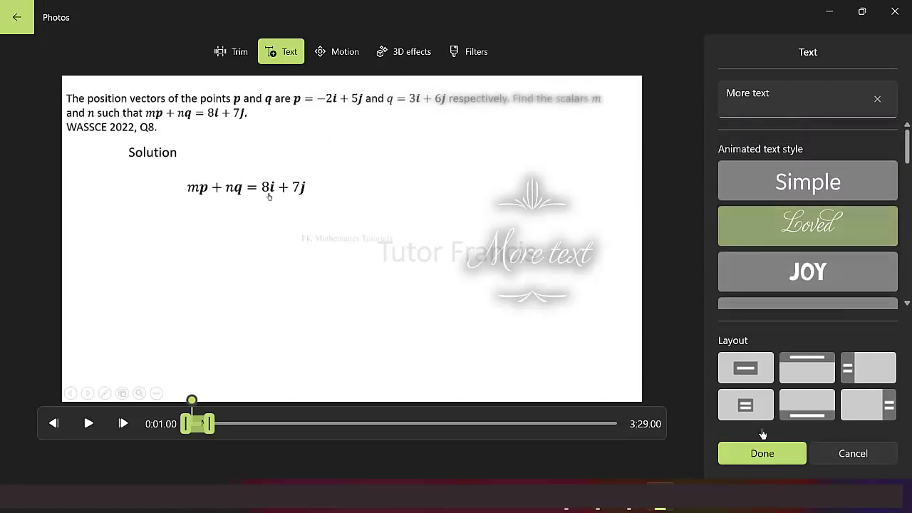
pyautogui.click(755, 454)
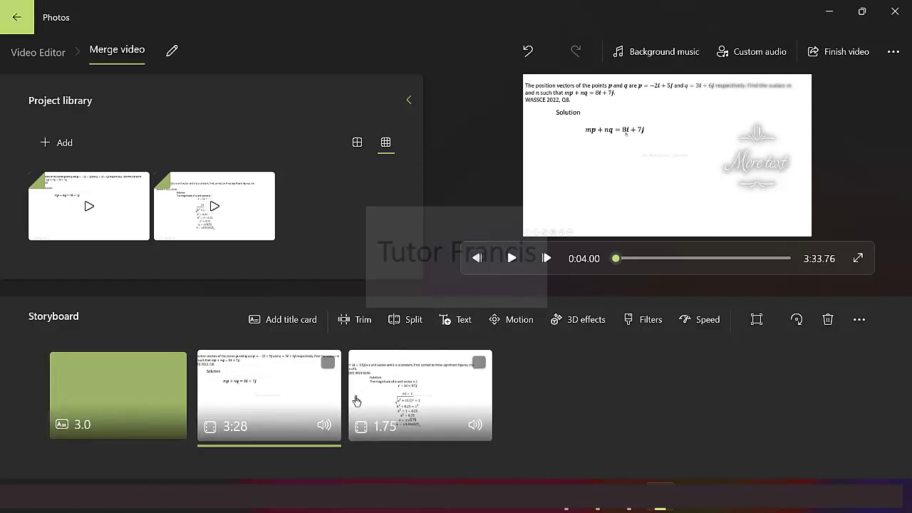
# Step: Insert a new 3-second title card and move it right after the 3:28 clip
pyautogui.click(290, 321)
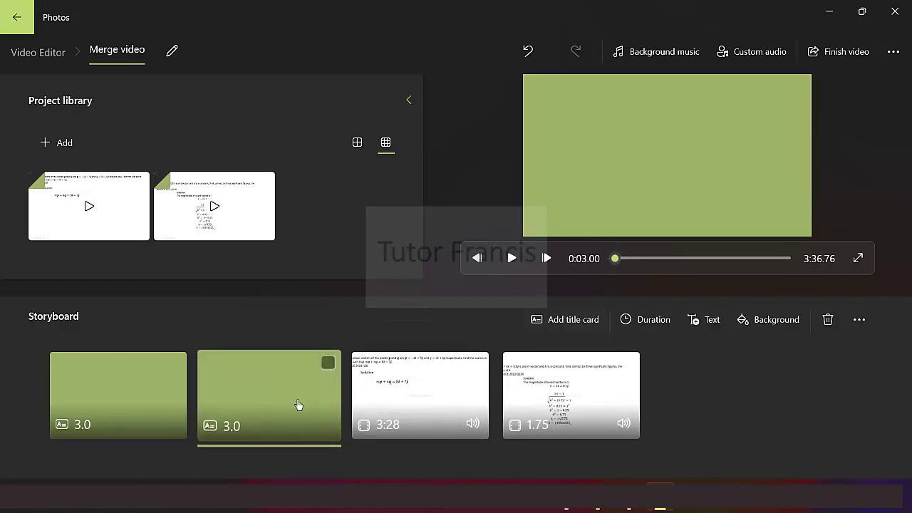
pyautogui.moveTo(297, 407); pyautogui.dragTo(450, 414)
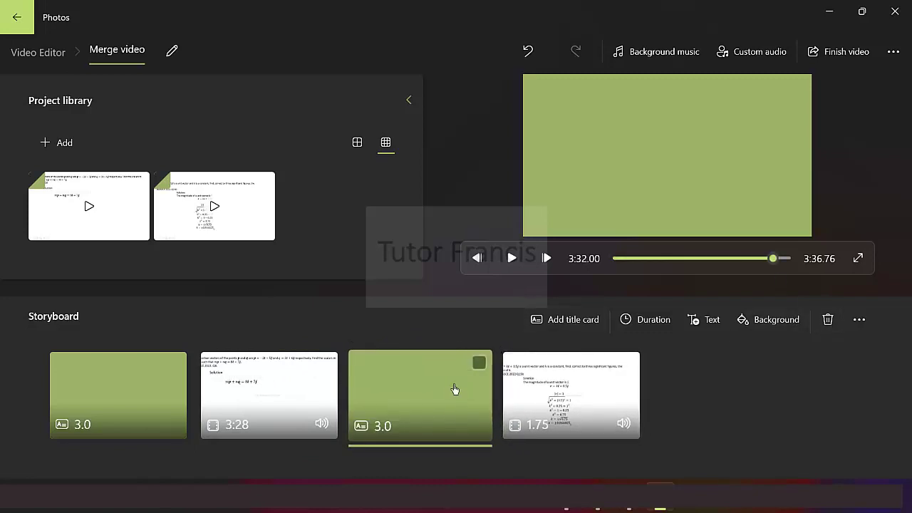
# Step: Replace the placeholder 'Title' text with 'Keep watching', keeping the Loved style
pyautogui.click(697, 321)
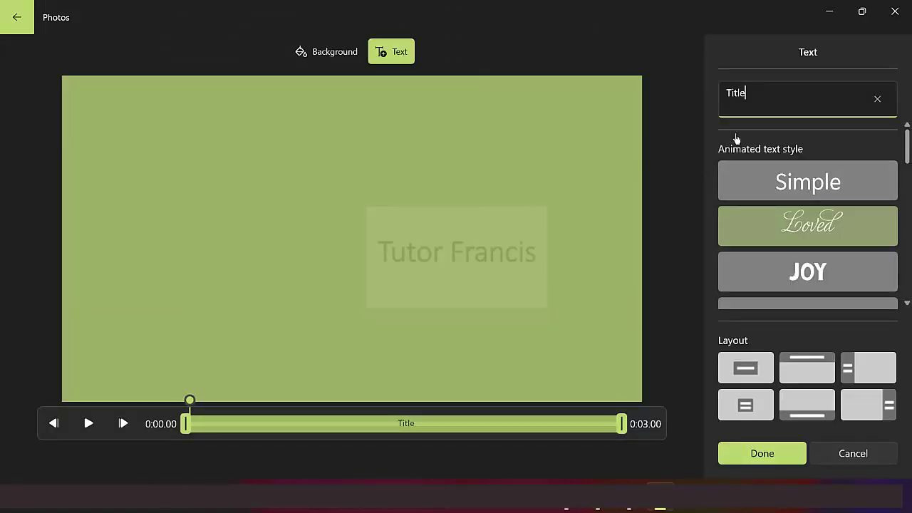
pyautogui.press('BackSpace')
pyautogui.press('BackSpace')
pyautogui.press('BackSpace')
pyautogui.press('BackSpace')
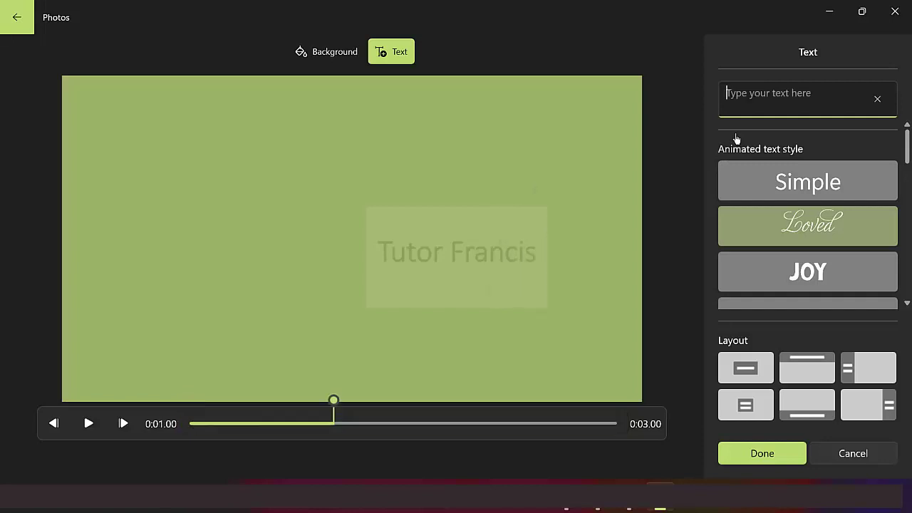
pyautogui.write('Kee')
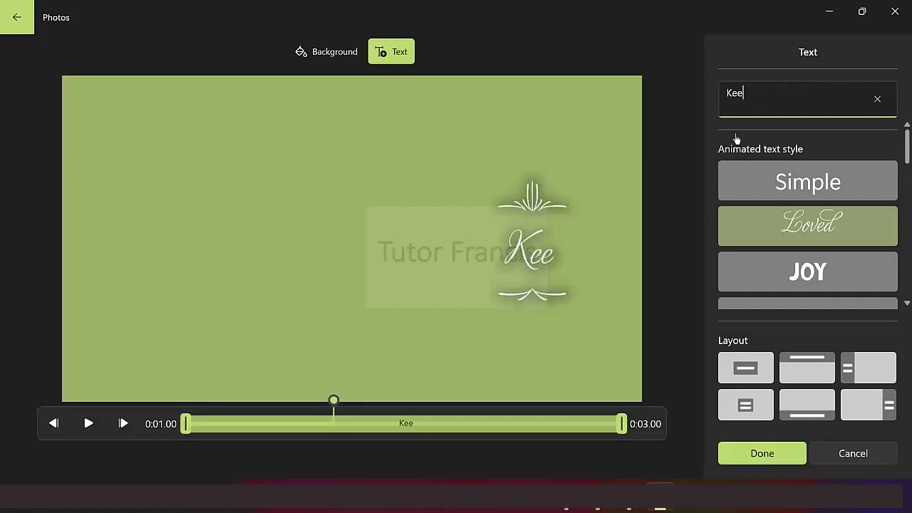
pyautogui.write('p watching')
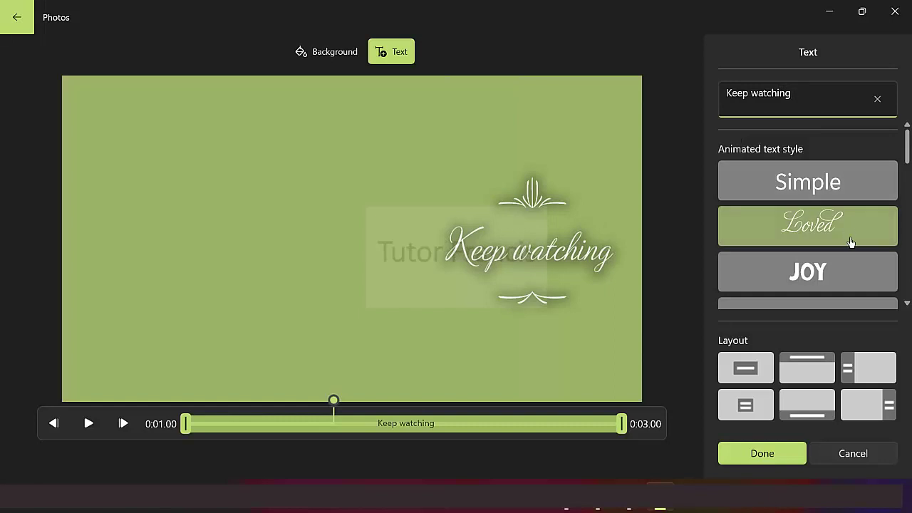
pyautogui.click(409, 284)
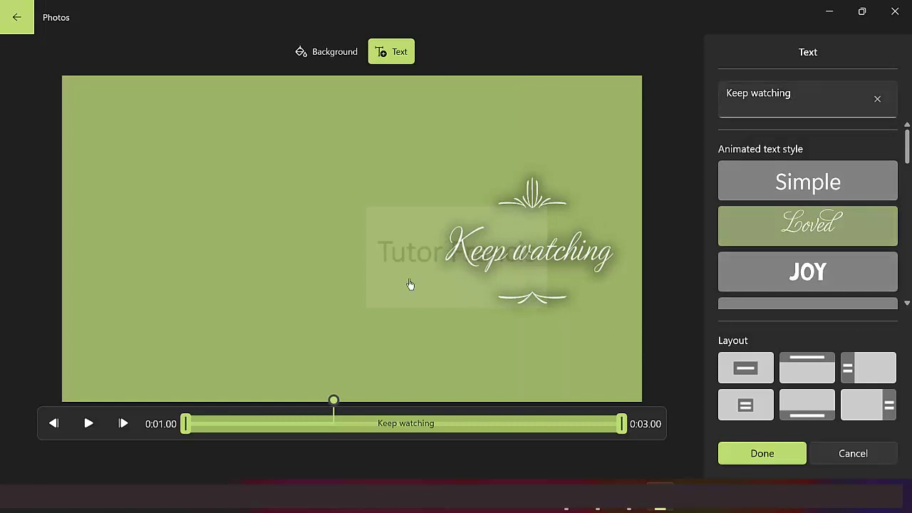
# Step: Try a green background on the 'Keep watching' card, then settle on blue
pyautogui.click(328, 54)
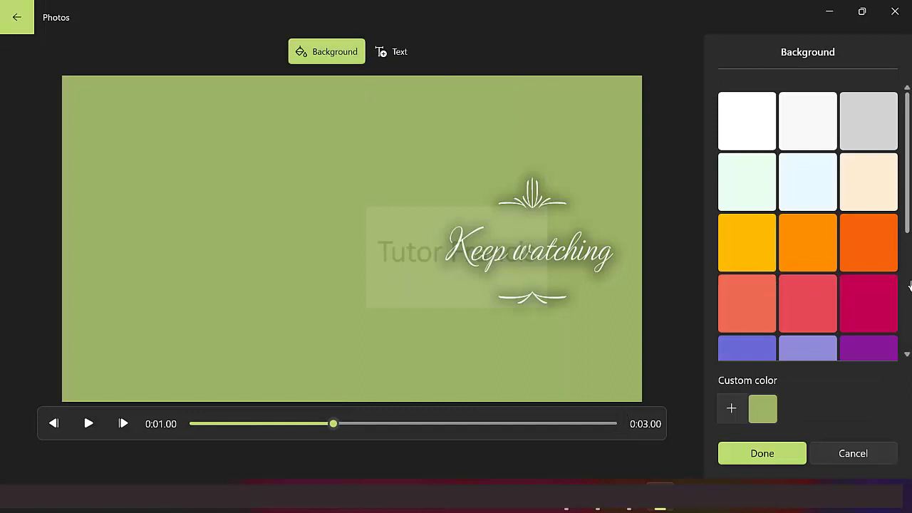
pyautogui.scroll(-5, 909, 288)
pyautogui.click(869, 282)
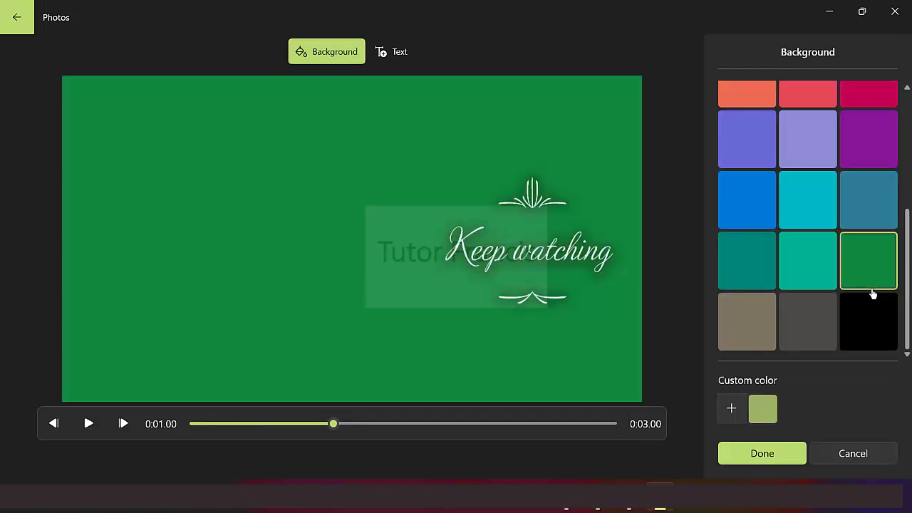
pyautogui.click(772, 223)
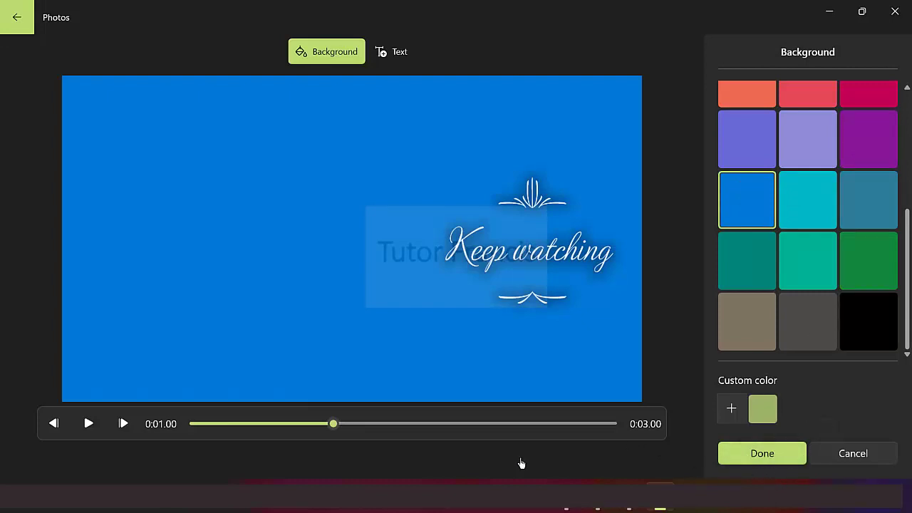
pyautogui.click(121, 425)
pyautogui.scroll(5, 896, 171)
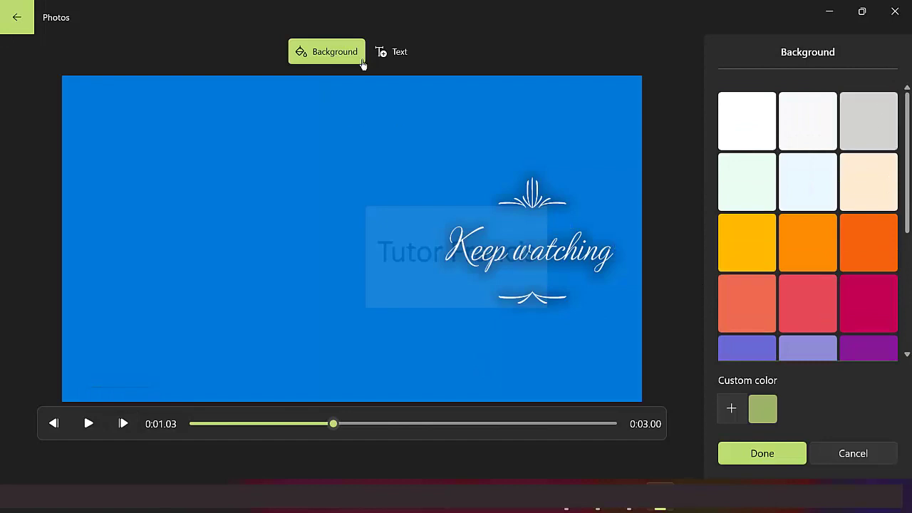
# Step: Try the JOY, IMPACT and Cartoon title styles, apply Fresh, and confirm the card
pyautogui.click(395, 57)
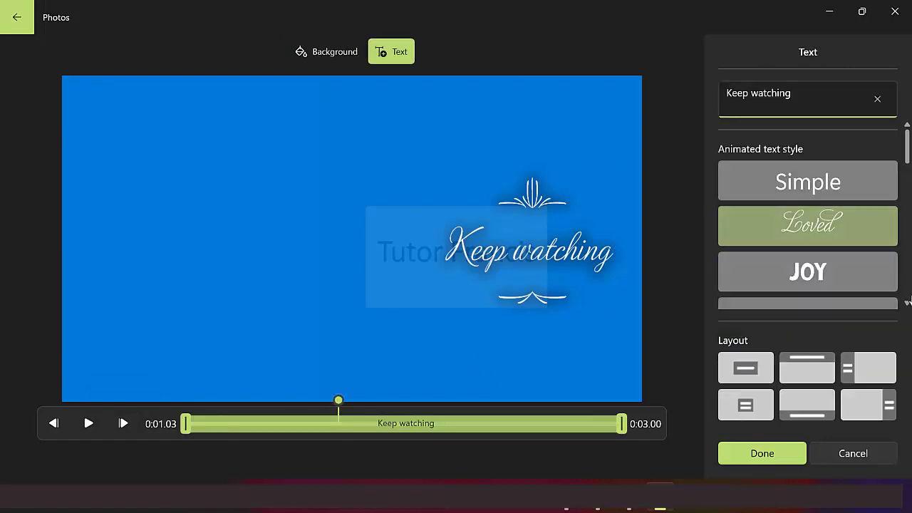
pyautogui.click(830, 283)
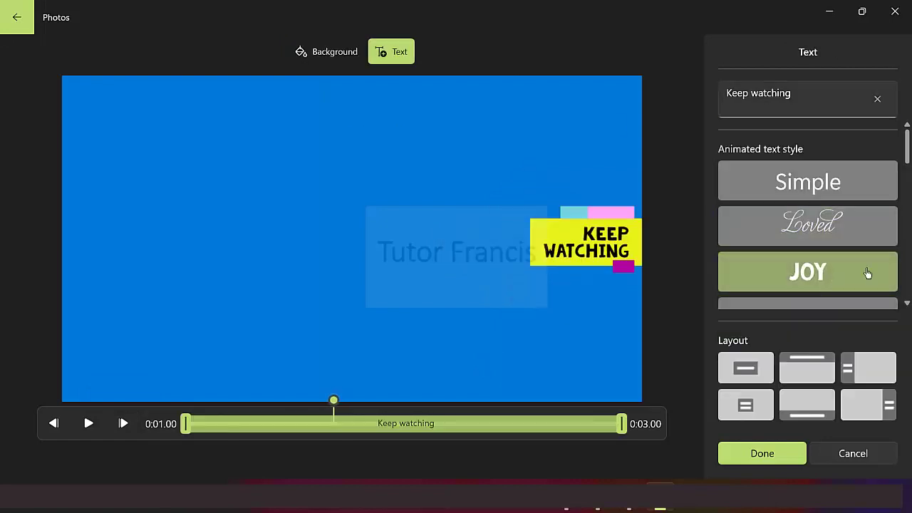
pyautogui.moveTo(907, 155); pyautogui.dragTo(906, 246)
pyautogui.click(841, 241)
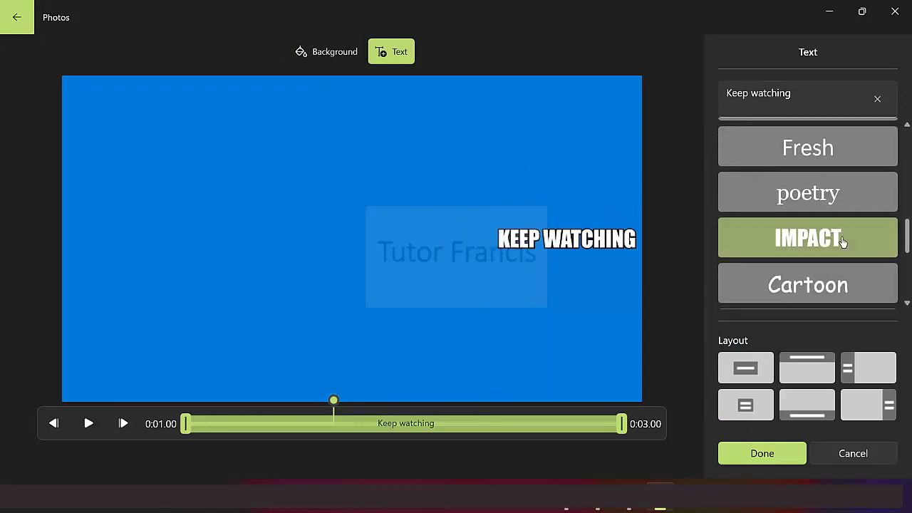
pyautogui.click(800, 292)
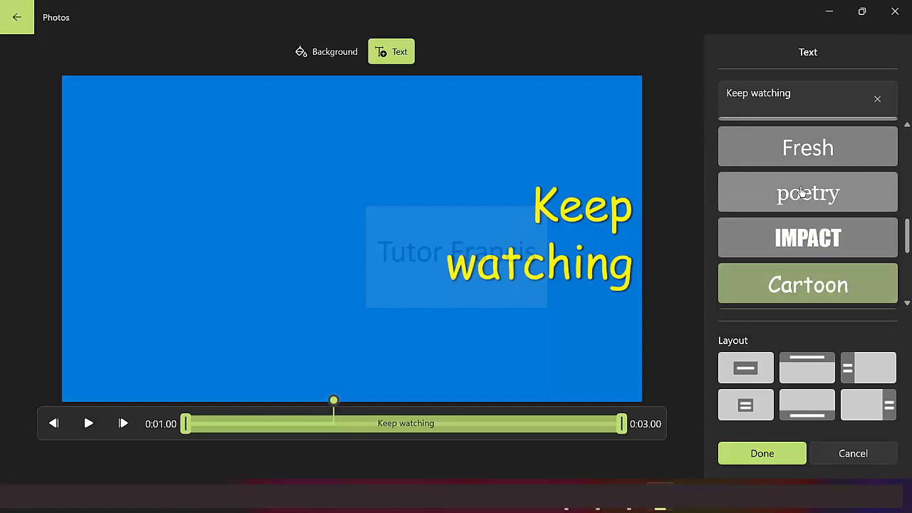
pyautogui.click(789, 146)
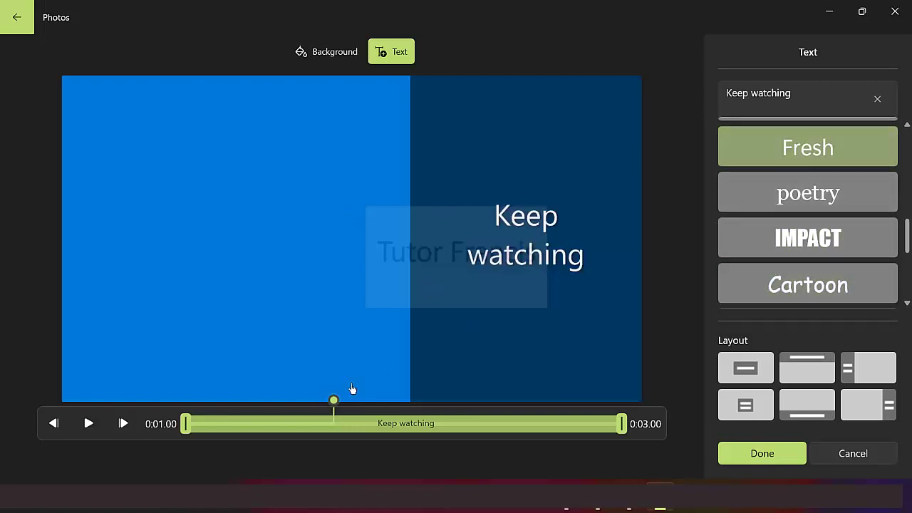
pyautogui.click(775, 462)
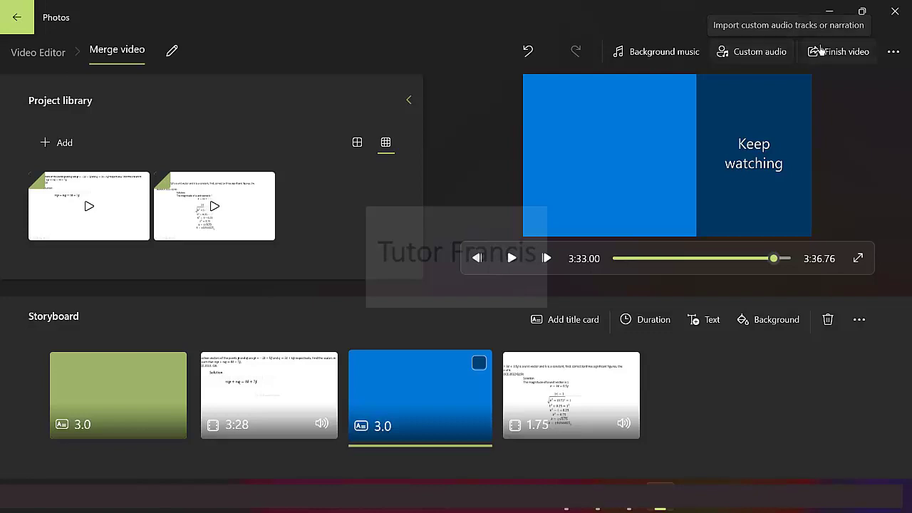
# Step: Export the project at High 1080p to the Desktop as 'Merge video.mp4'
pyautogui.click(841, 56)
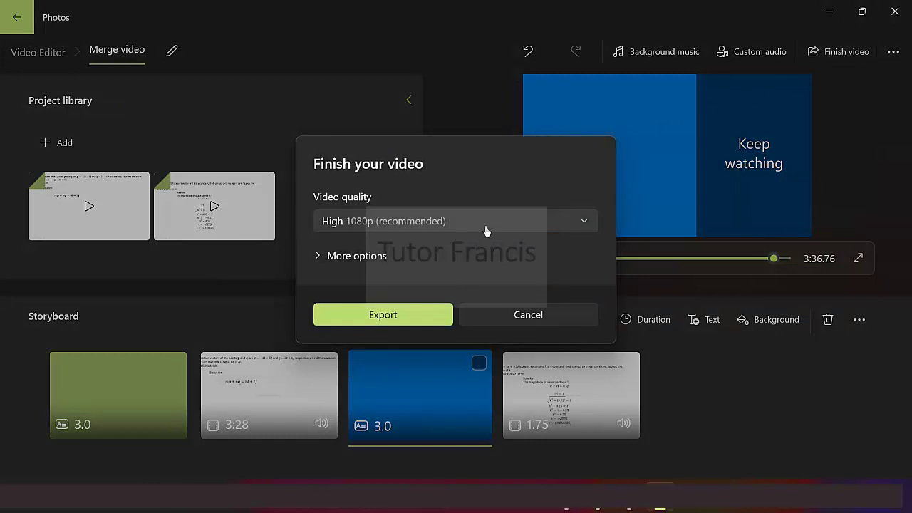
pyautogui.click(579, 225)
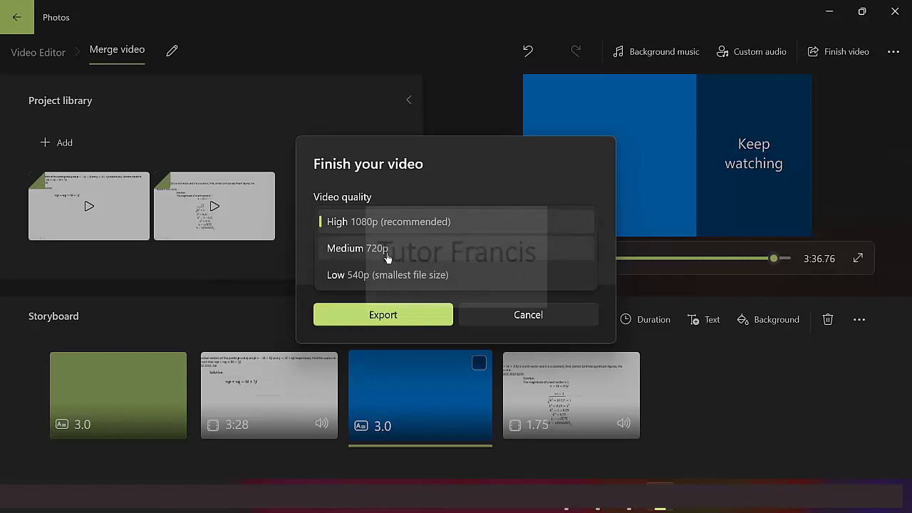
pyautogui.click(431, 225)
pyautogui.click(396, 314)
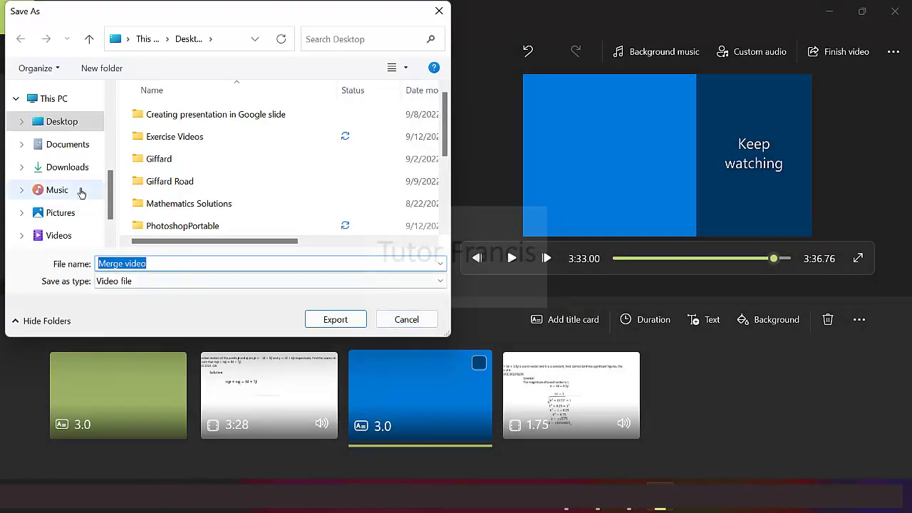
pyautogui.click(330, 321)
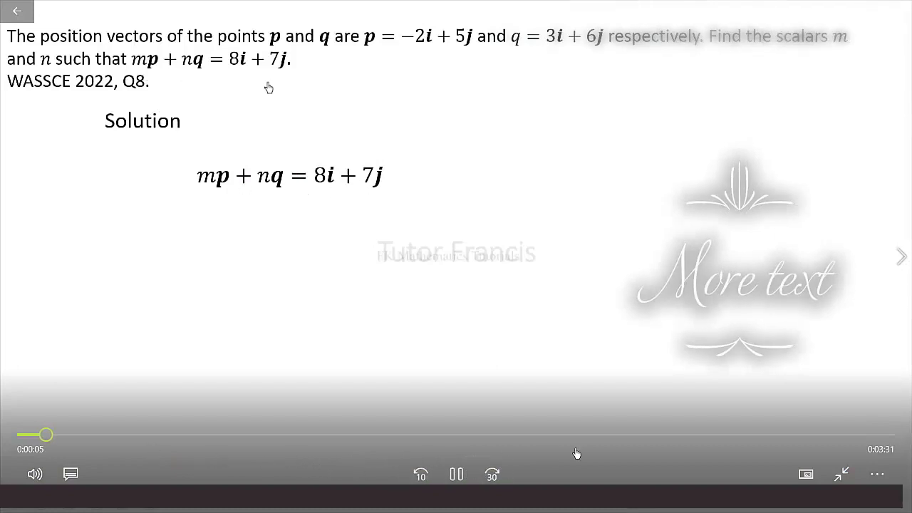
# Step: Seek near the merged video's end, pause playback, and exit full screen
pyautogui.click(804, 442)
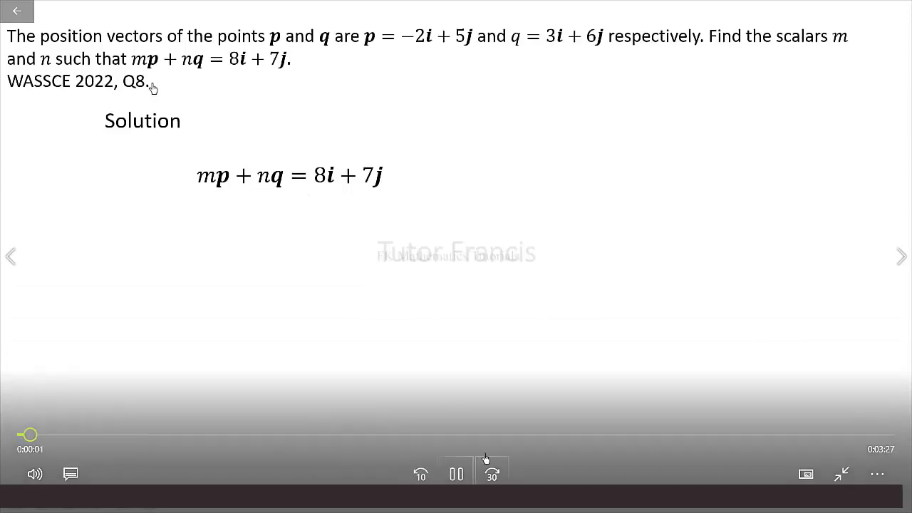
pyautogui.click(470, 471)
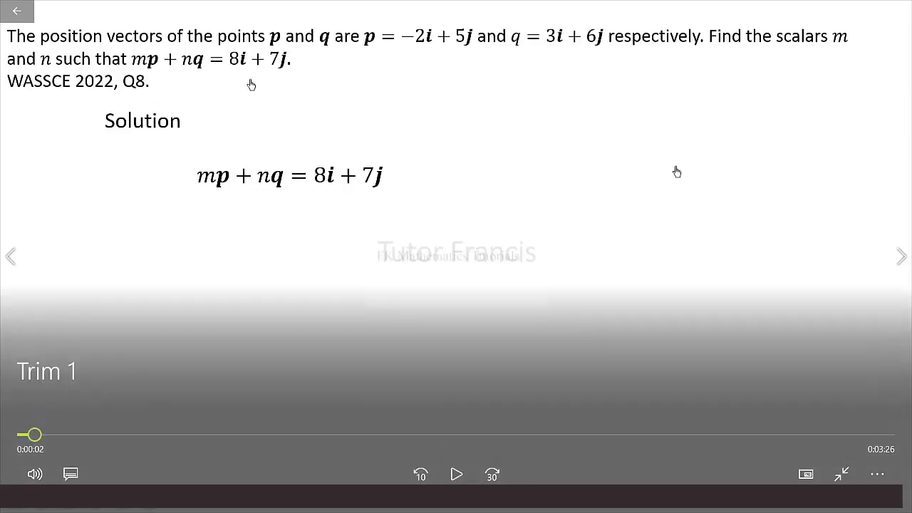
pyautogui.press('Escape')
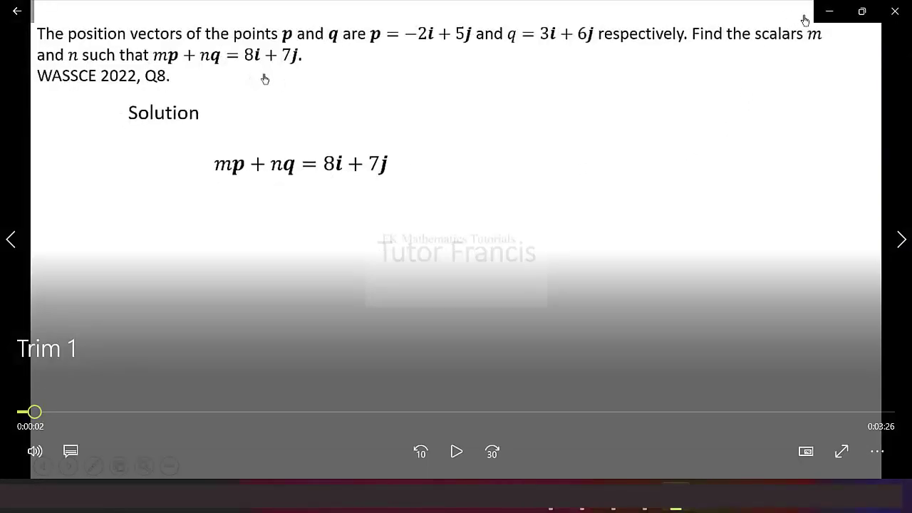